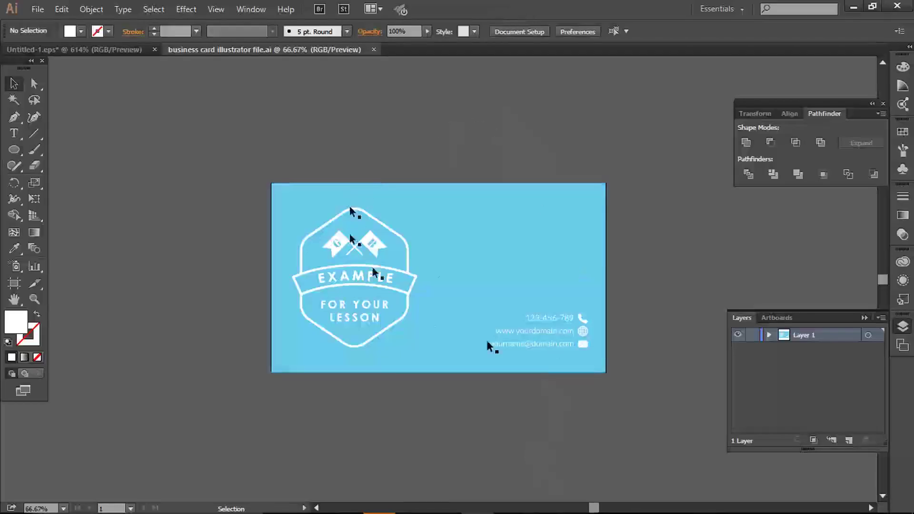
Select the blue business card's rectangle in Illustrator with the Selection tool.
click(425, 208)
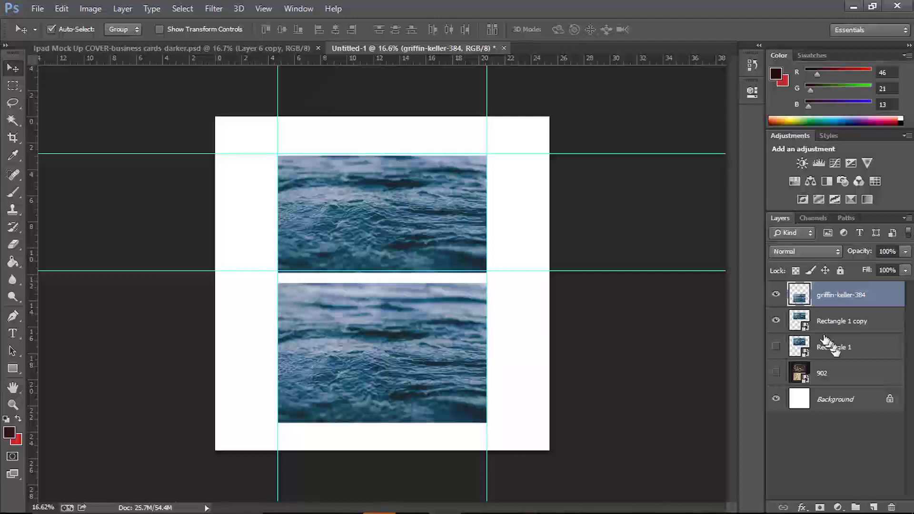
Select both water layers, Rectangle 1 copy and griffin-keller-384, with griffin-keller-384 visible.
shift+click(830, 321)
key(m)
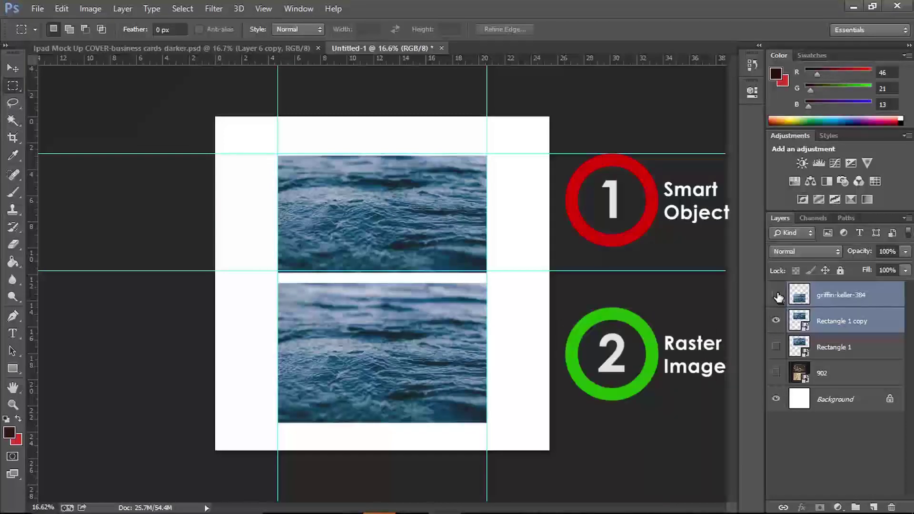
click(775, 295)
key(v)
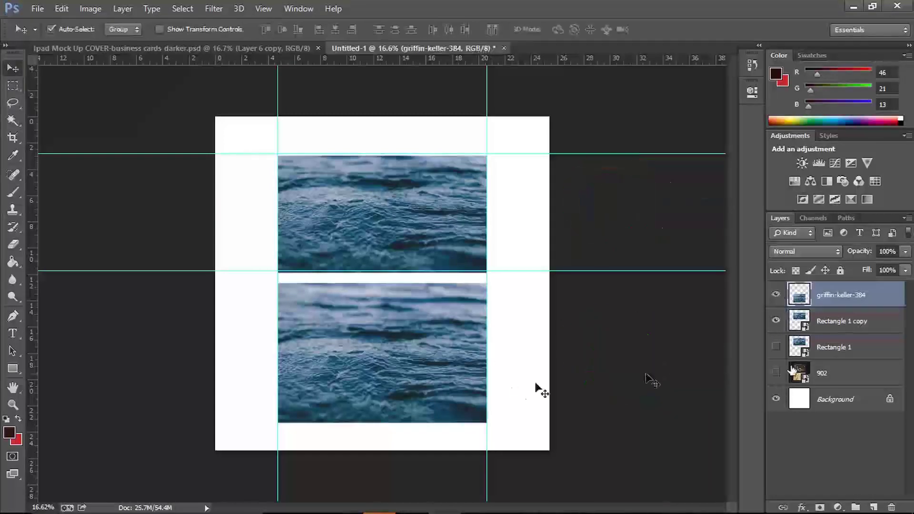
shift+click(824, 320)
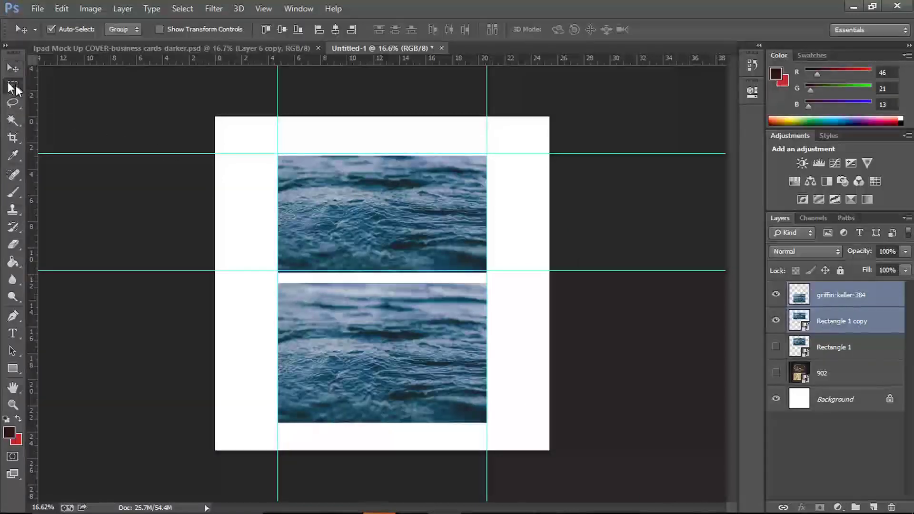
click(13, 85)
click(776, 295)
click(776, 295)
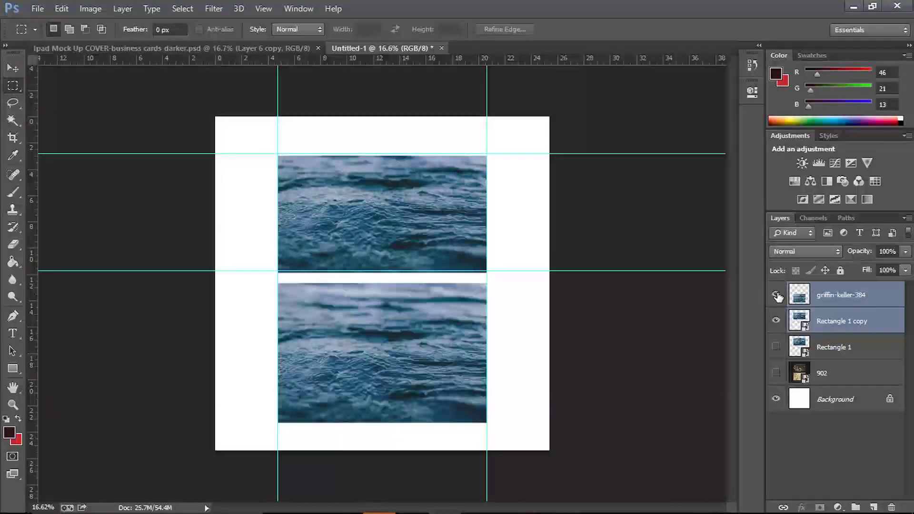
Free Transform both water images down to a tiny box at the top-left.
right_click(437, 201)
click(452, 360)
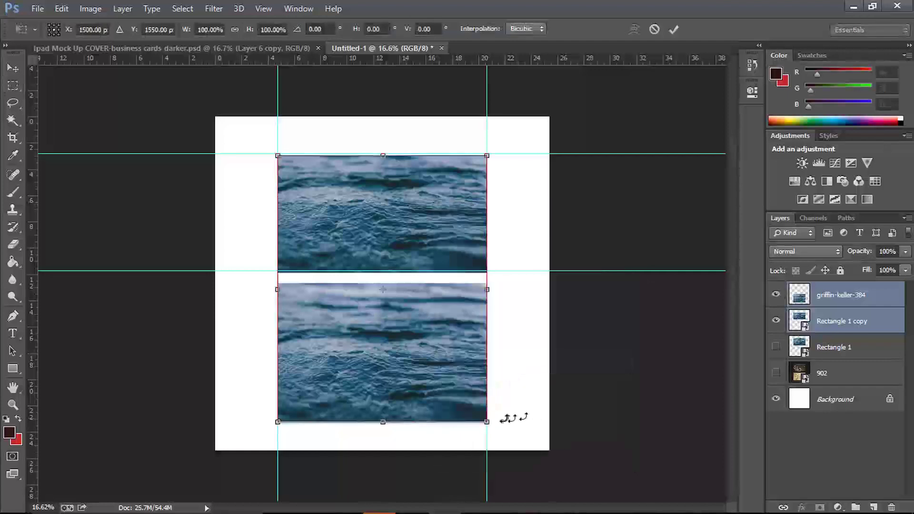
drag(487, 422, 265, 191)
key(Return)
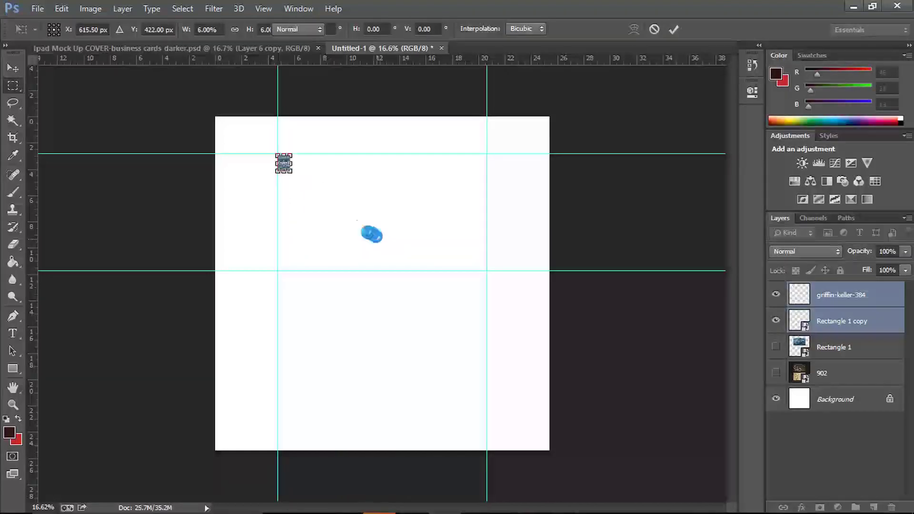
Scale the tiny water images back up to cover most of the canvas.
right_click(288, 170)
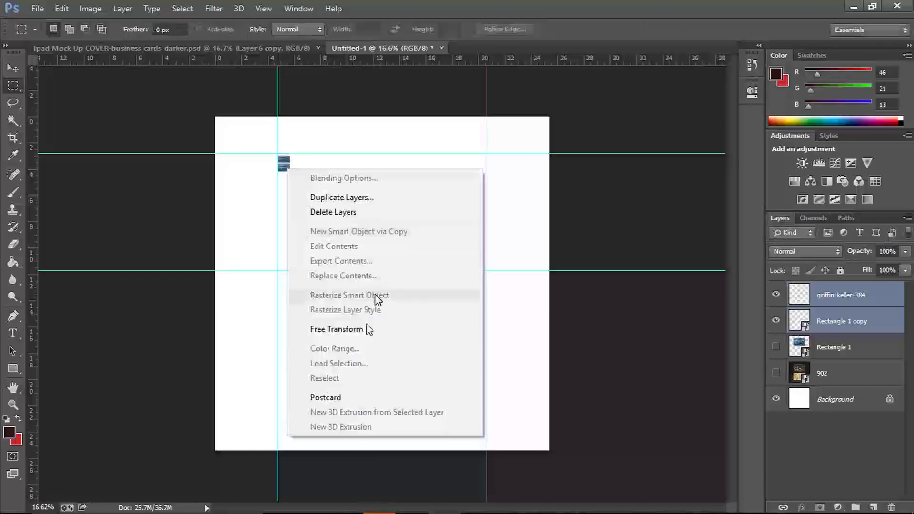
click(323, 330)
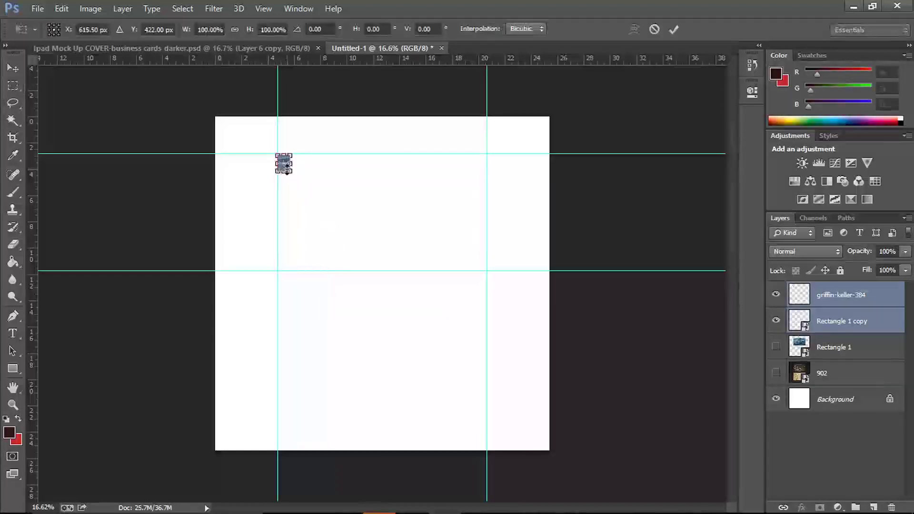
drag(291, 172, 526, 466)
drag(426, 363, 491, 414)
key(Return)
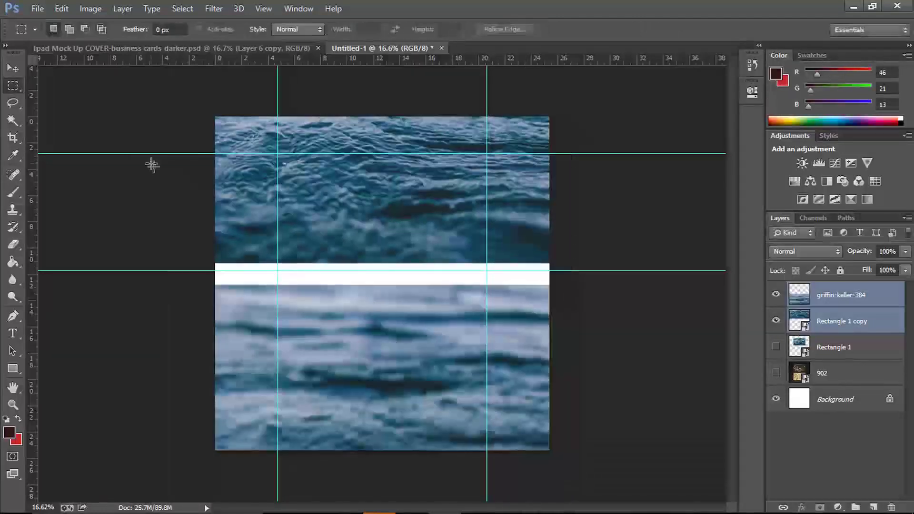
Move both water images with the Move tool to sit over the canvas.
click(13, 68)
drag(353, 357, 343, 220)
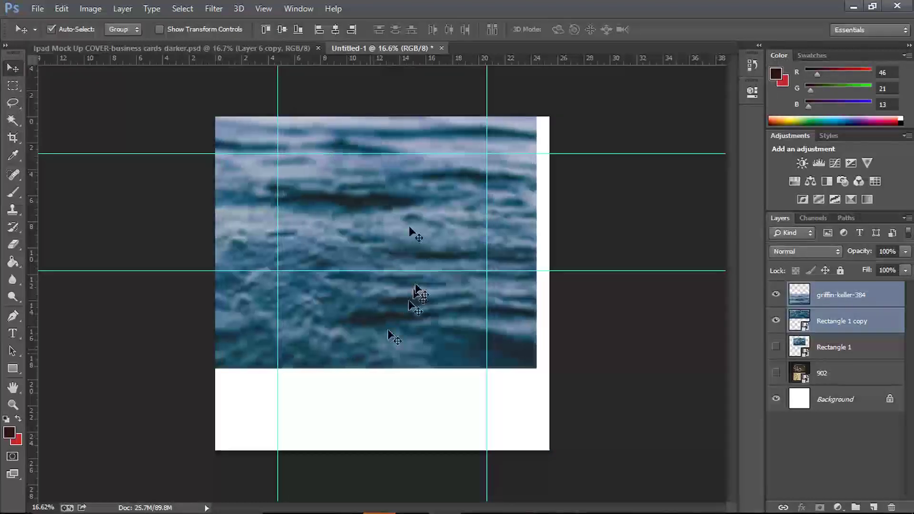
drag(400, 231, 443, 410)
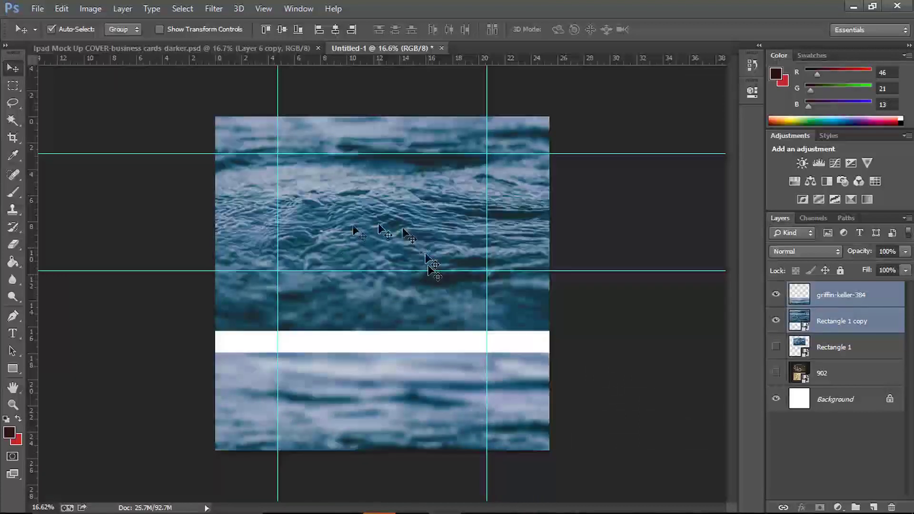
drag(387, 235, 388, 261)
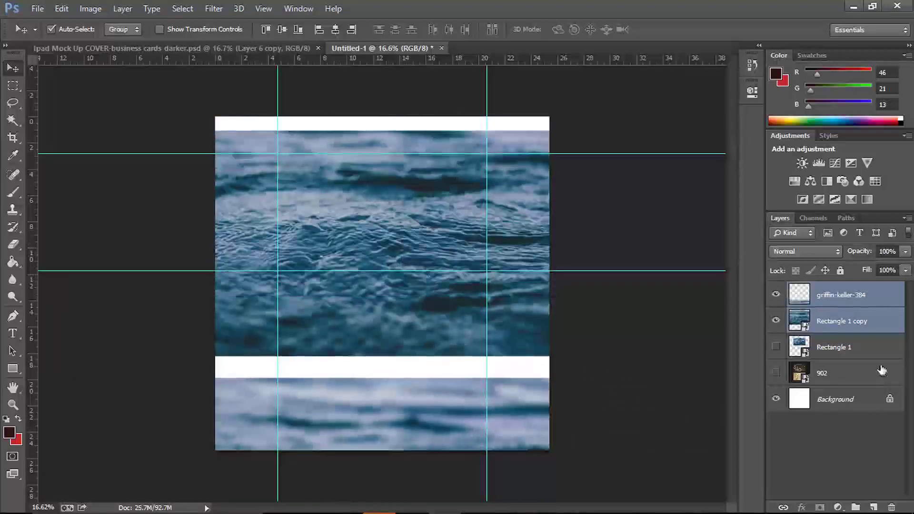
Reposition the blurred Rectangle 1 copy and griffin-keller-384 images to cover the canvas.
click(832, 376)
click(843, 327)
drag(481, 361, 392, 162)
drag(459, 320, 430, 355)
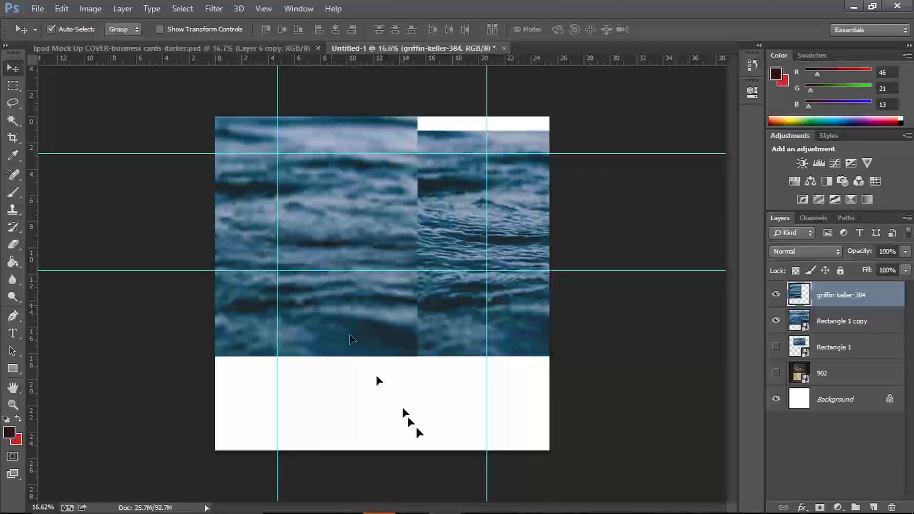
drag(345, 238, 547, 397)
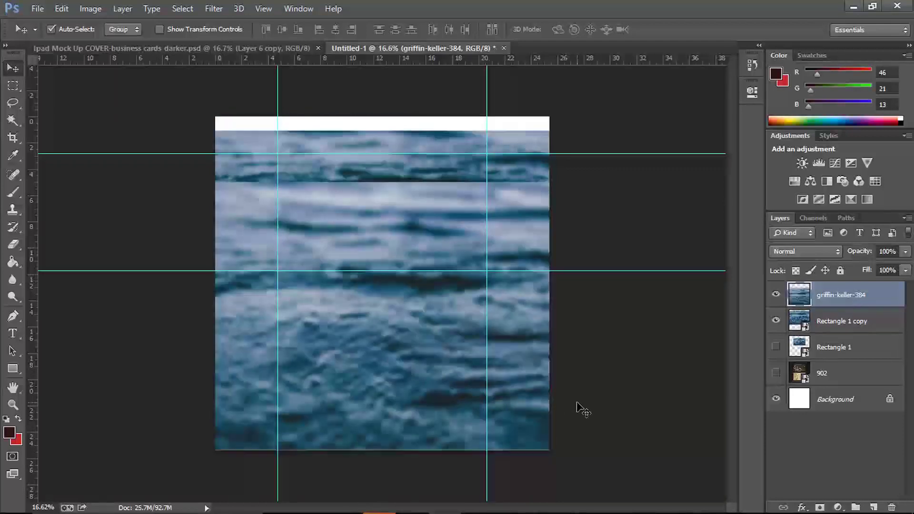
Add a letter M inside Rectangle 1's smart object contents, then save and close it.
double_click(799, 346)
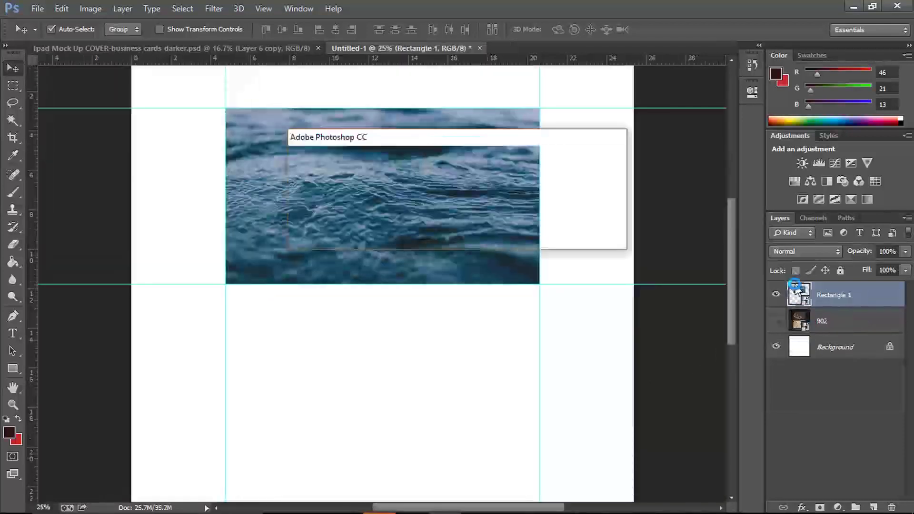
click(450, 217)
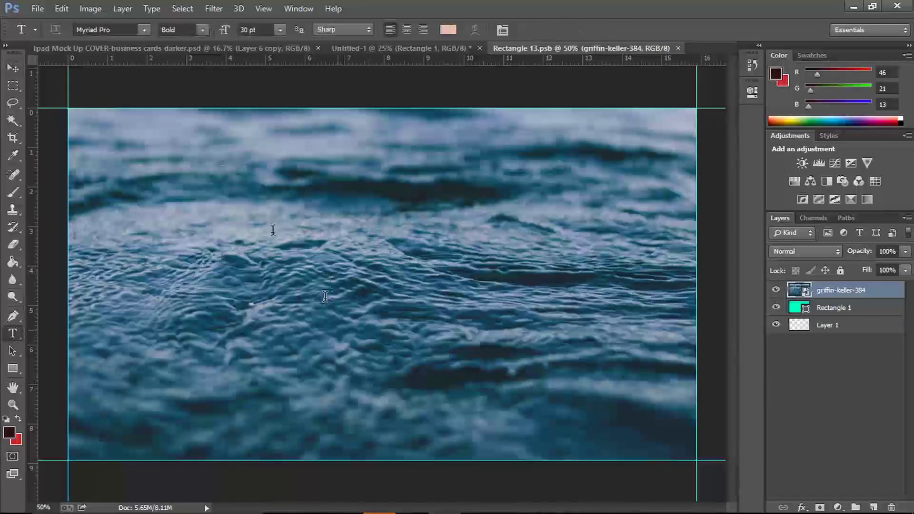
click(185, 194)
text(M)
key(ctrl+Return)
key(v)
key(ctrl+s)
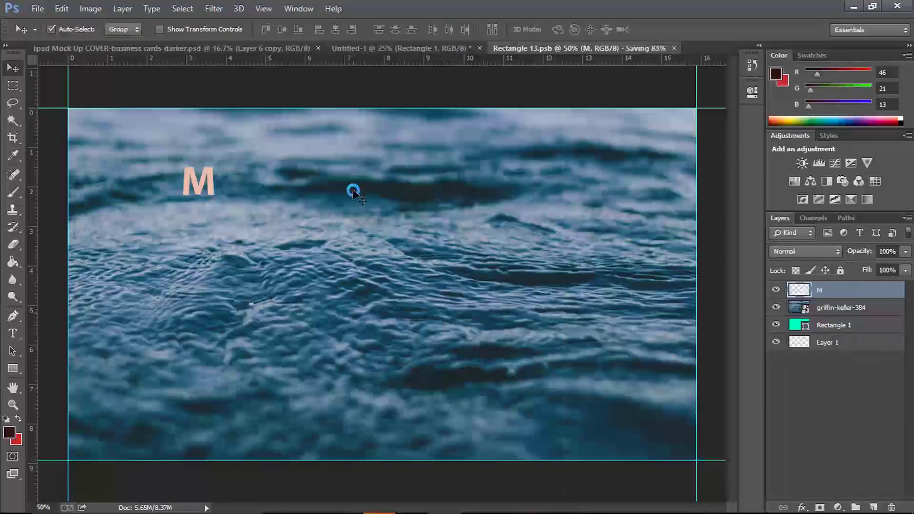
key(ctrl+w)
Enlarge the ocean card showing the M and commit its new size.
drag(735, 507, 440, 345)
key(m)
key(Return)
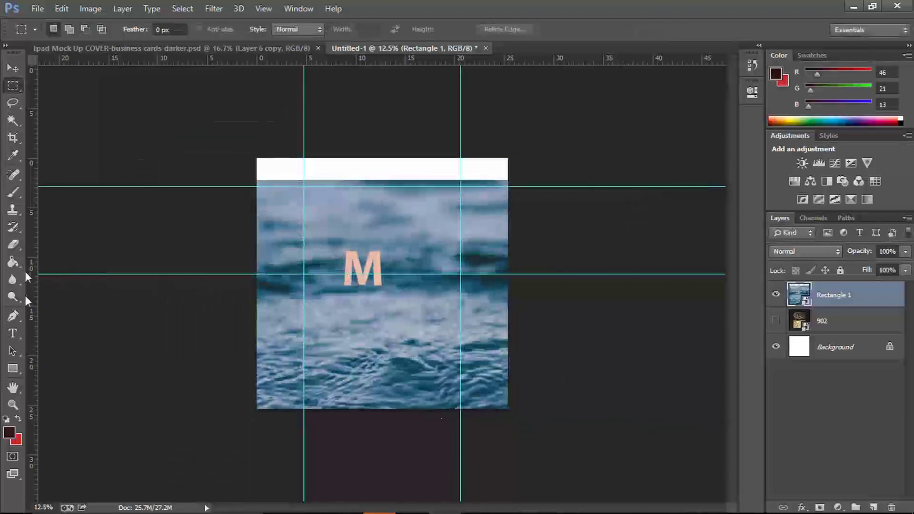
click(13, 404)
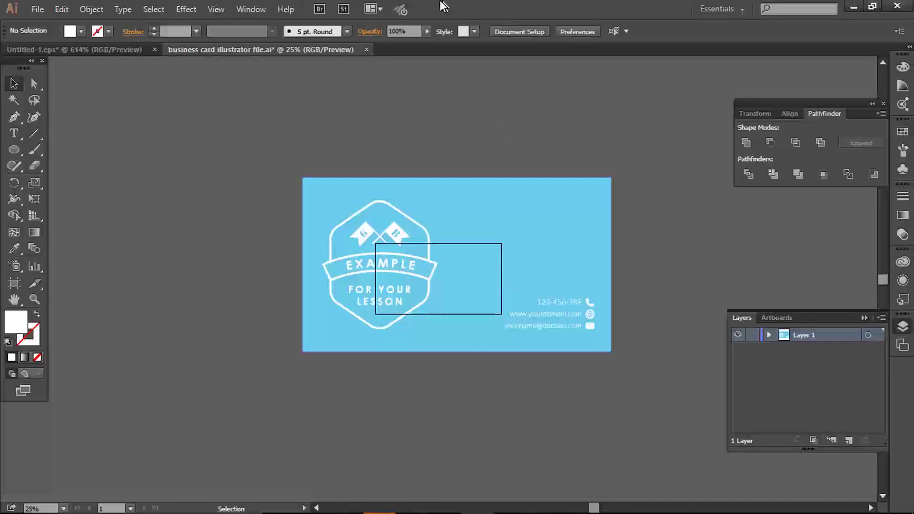
Drag the blue business card group from Illustrator onto the Photoshop canvas as a Vector Smart Object.
drag(443, 5, 618, 98)
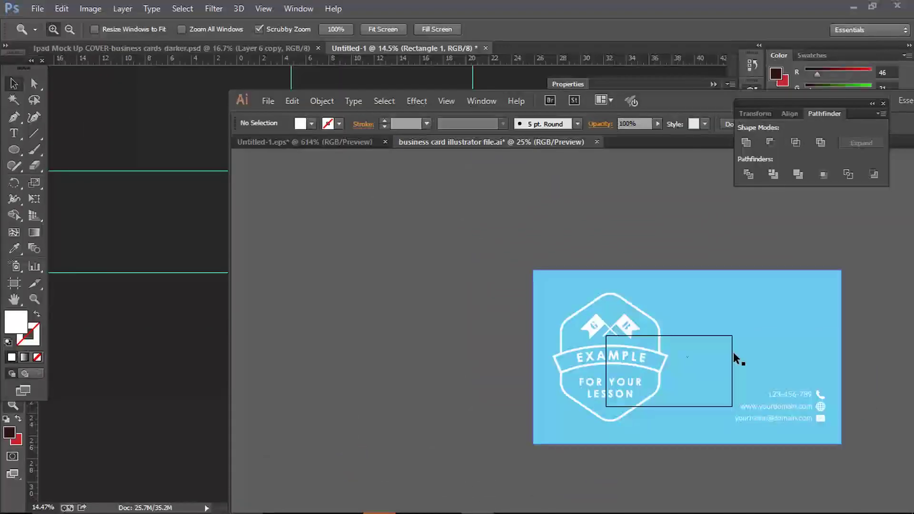
key(ctrl+a)
drag(766, 395, 728, 423)
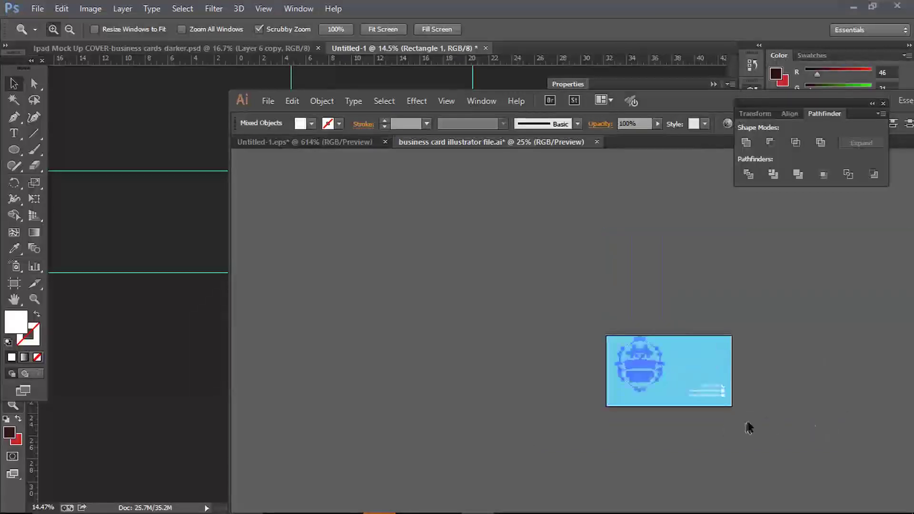
click(748, 427)
click(661, 364)
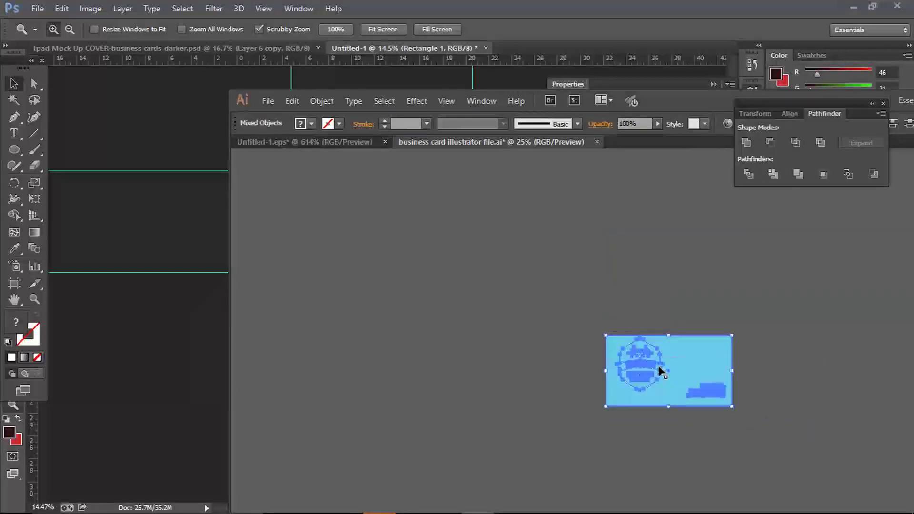
drag(661, 369, 145, 206)
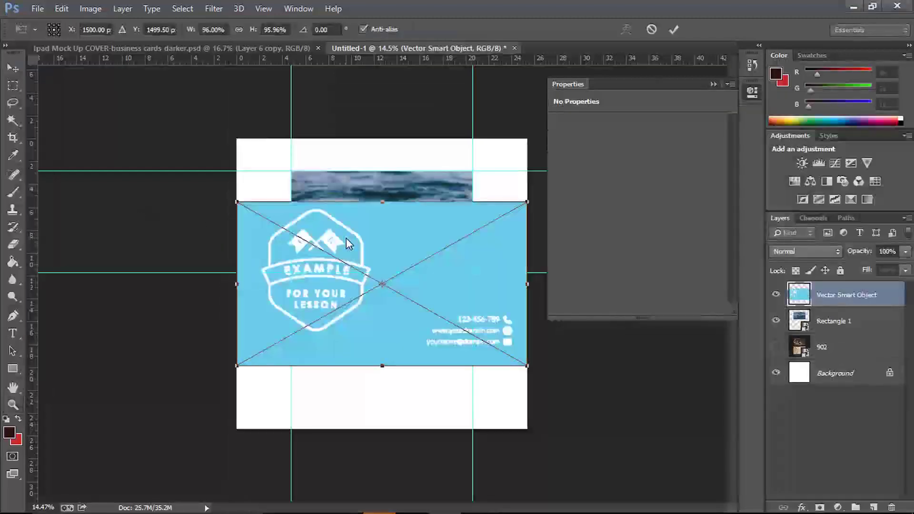
key(Return)
Edit the card's vector smart object to delete the flag from its logo, and save.
double_click(799, 293)
click(460, 219)
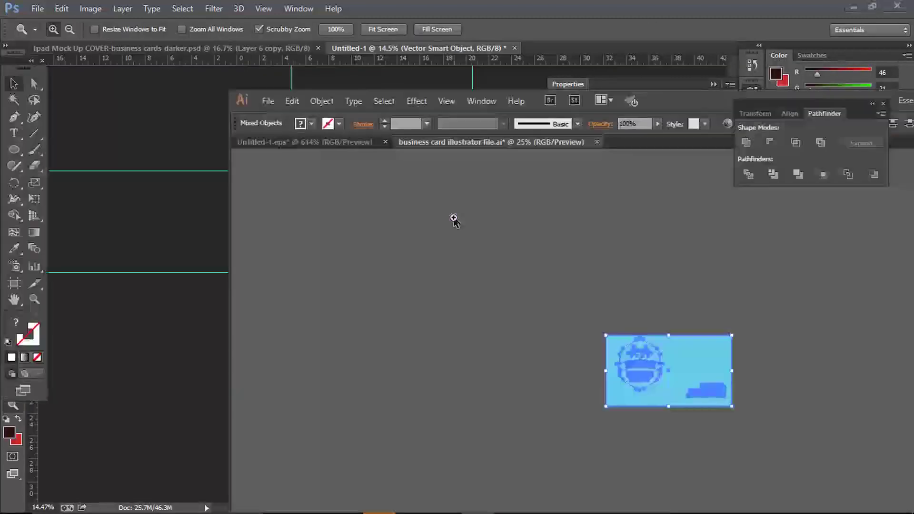
mouse_move(552, 329)
mouse_down()
mouse_move(582, 353)
mouse_move(554, 331)
mouse_up()
click(647, 378)
drag(567, 279, 514, 286)
key(Delete)
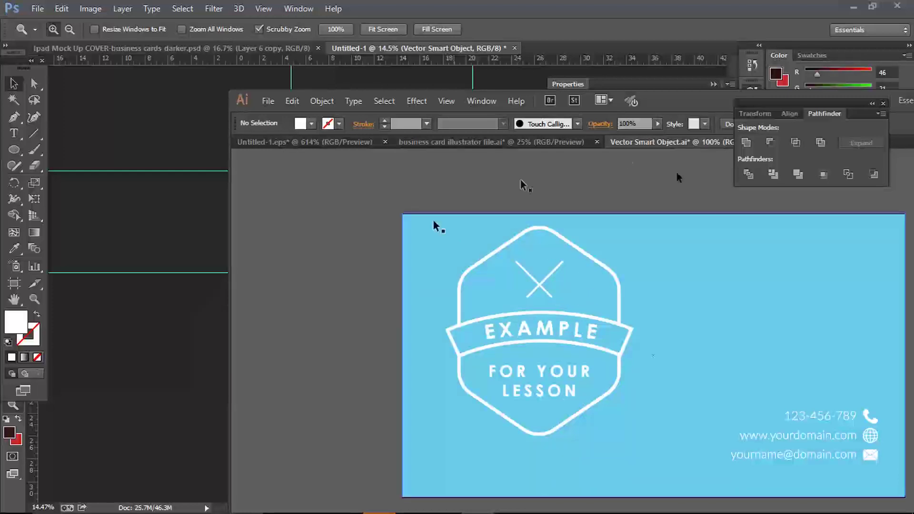
key(ctrl+s)
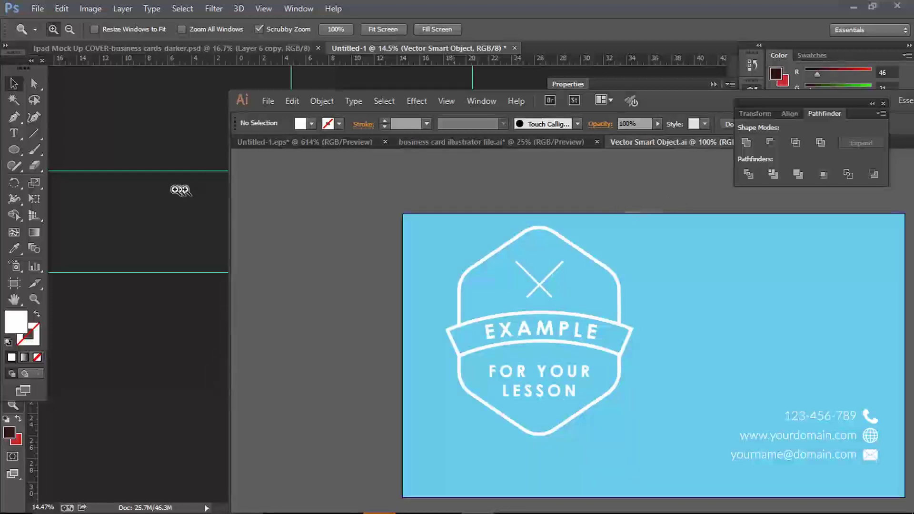
click(177, 189)
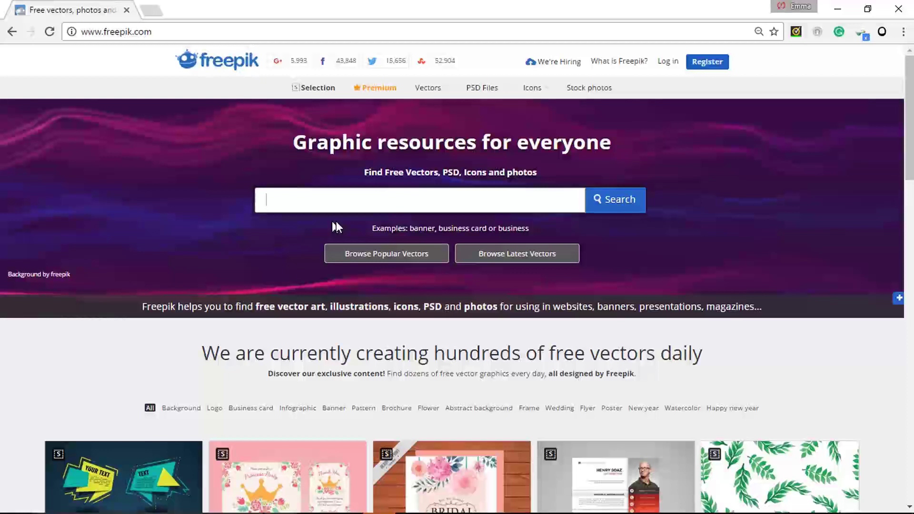
Search Freepik for 'business card' and open the 'Business card, ethnic style' design.
text(business )
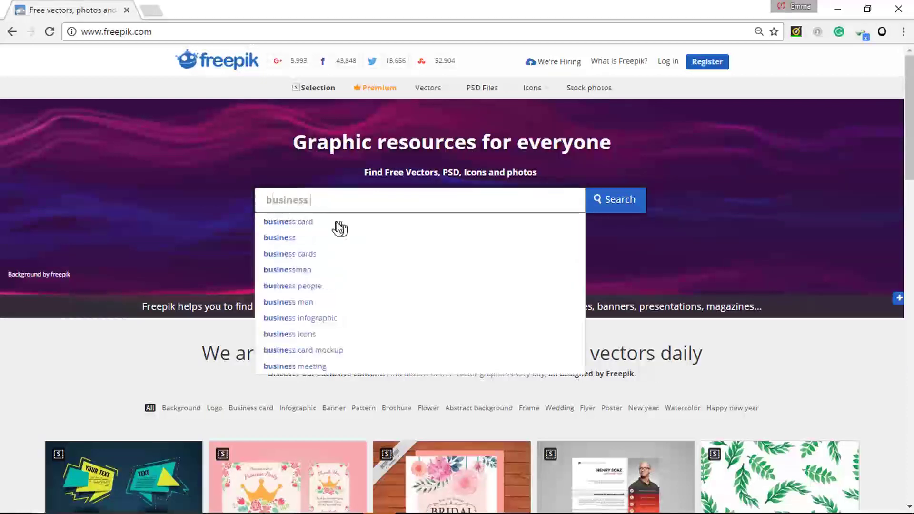
text(car)
click(337, 222)
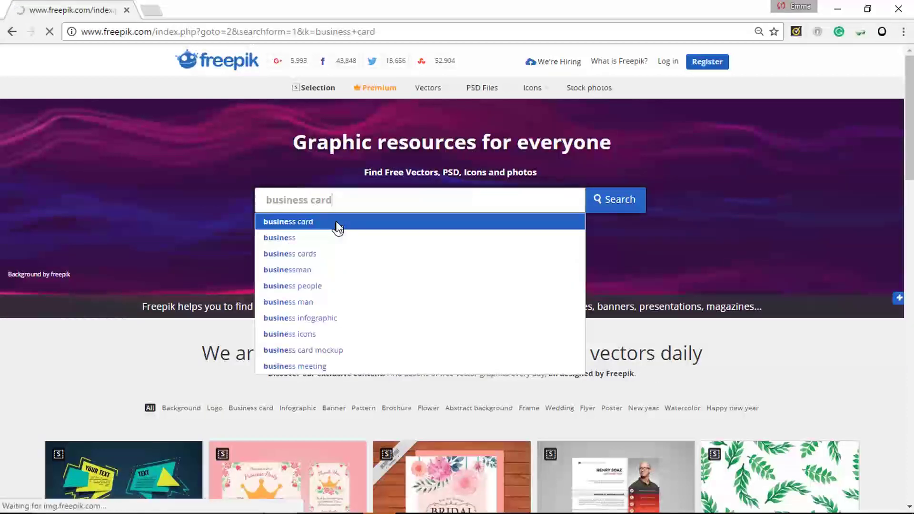
scroll(908, 214, down, 8)
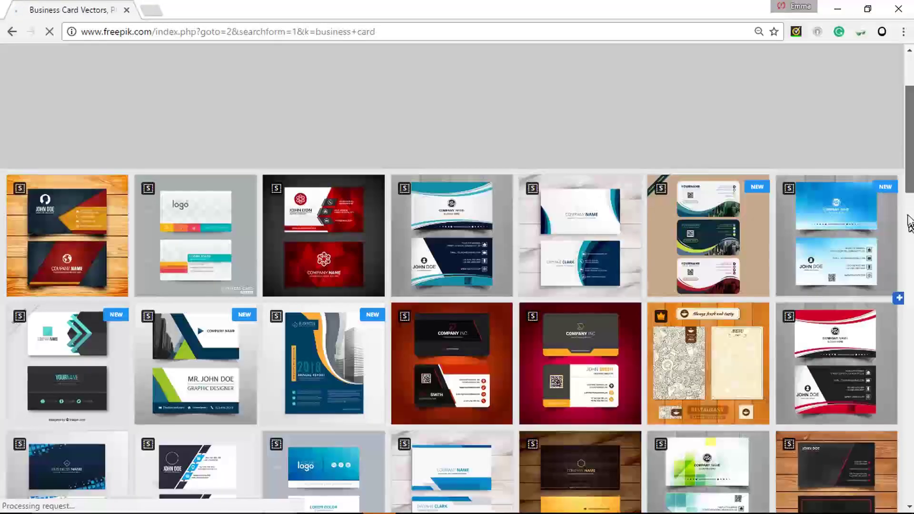
scroll(910, 211, down, 4)
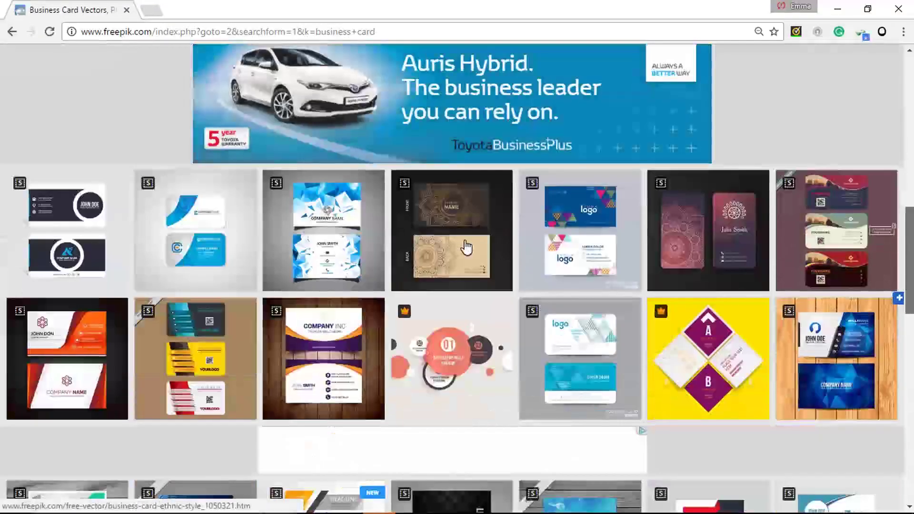
click(489, 243)
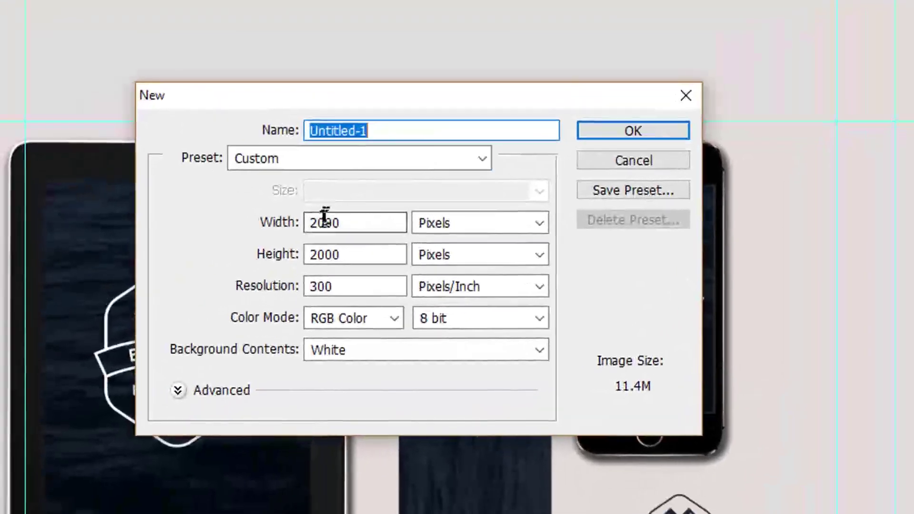
Create a new document of 3000 × 3000 pixels at 300 pixels/inch.
drag(213, 274, 220, 275)
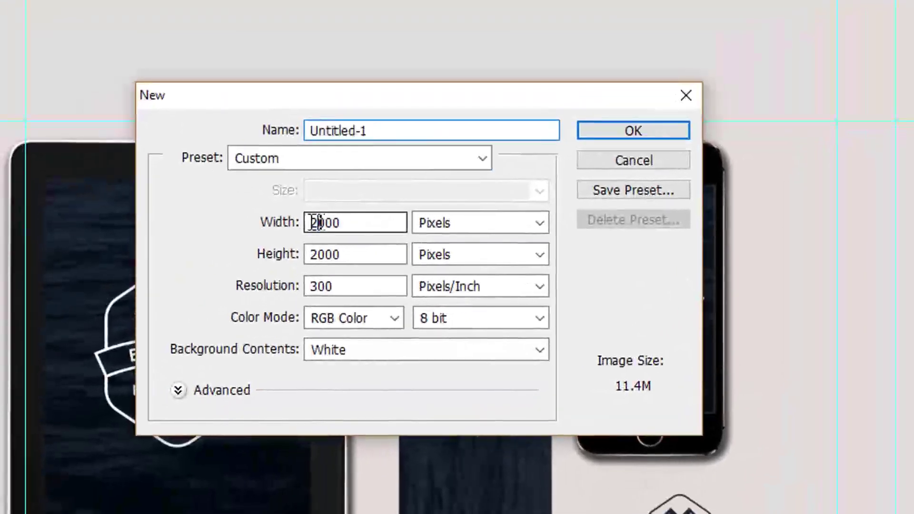
text(3)
key(Tab)
key(Tab)
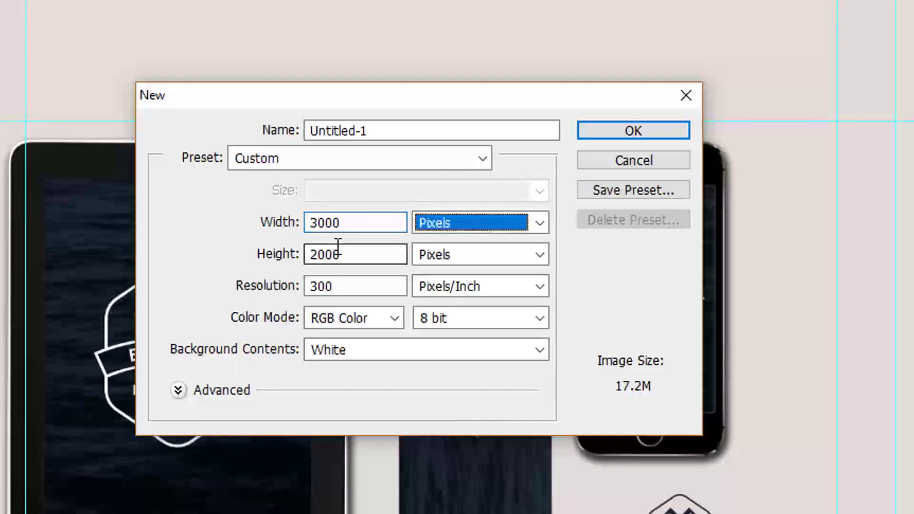
text(3000)
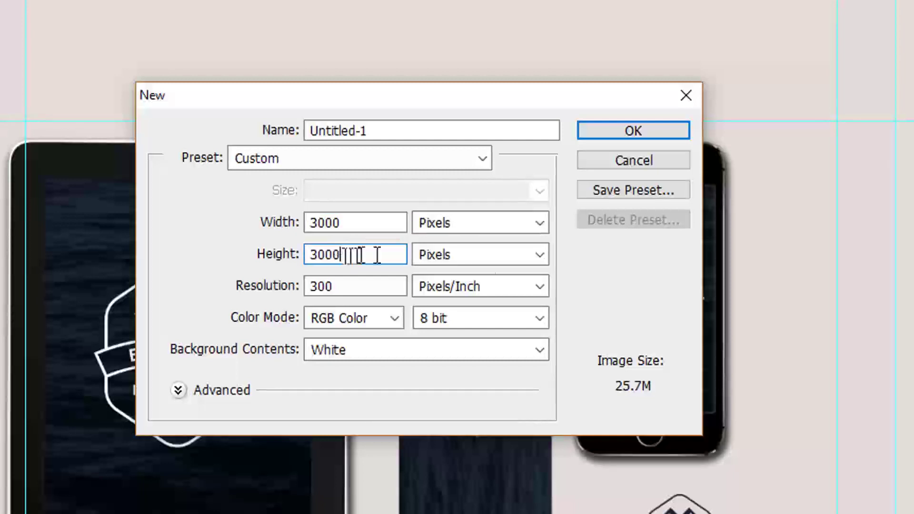
click(396, 225)
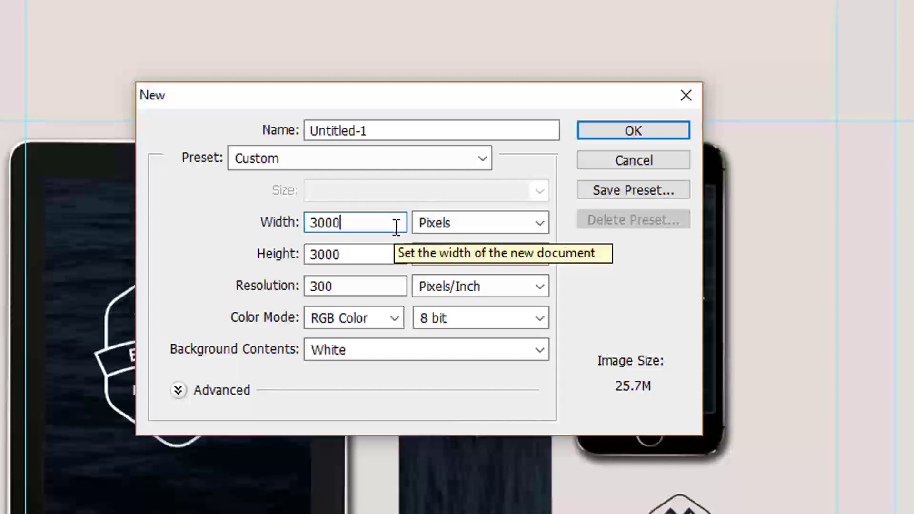
click(375, 279)
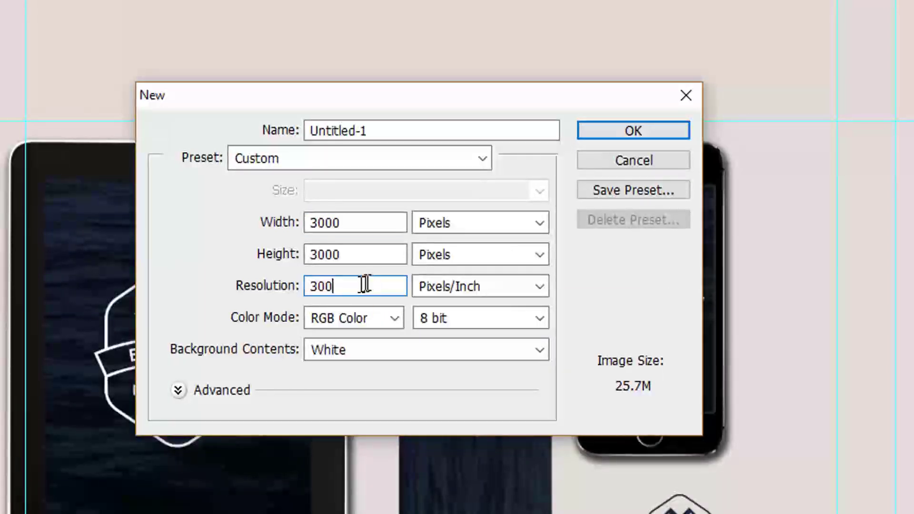
click(615, 137)
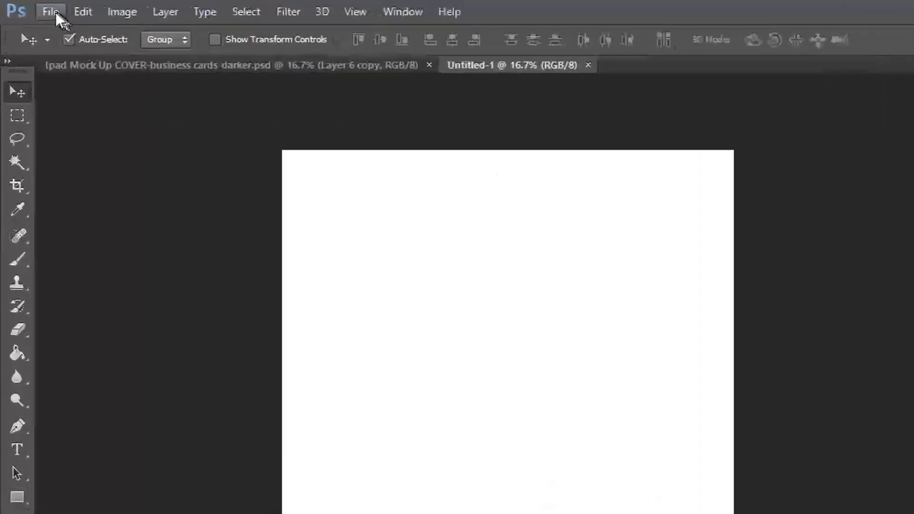
Place the 902 front-and-back card design into Untitled-1 and show the rulers.
click(38, 8)
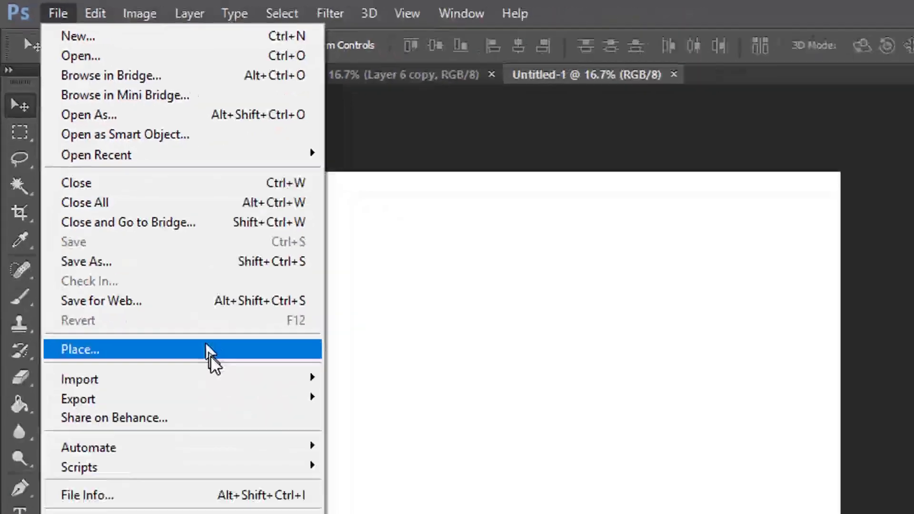
click(278, 471)
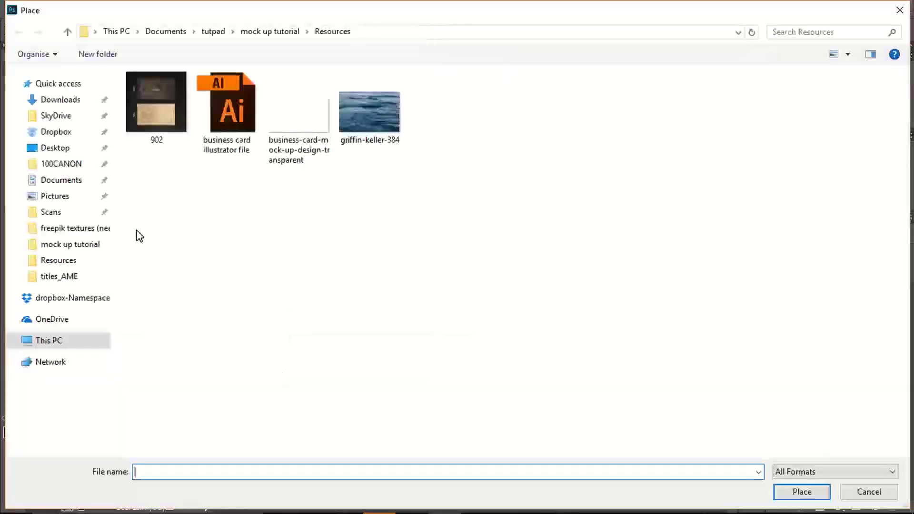
double_click(149, 105)
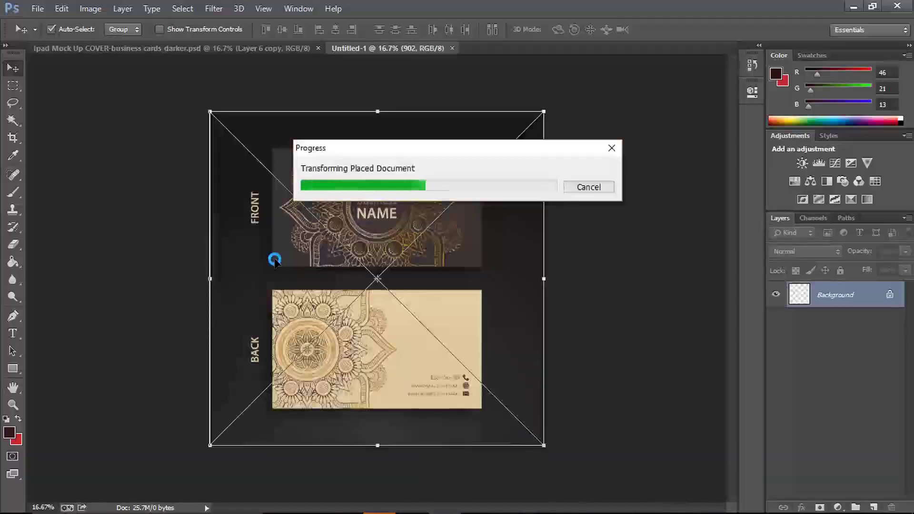
key(ctrl+plus)
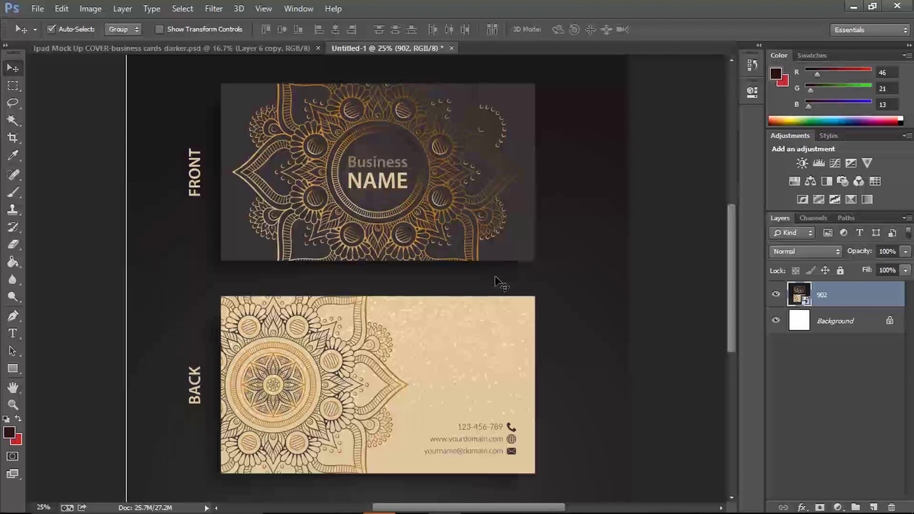
click(13, 369)
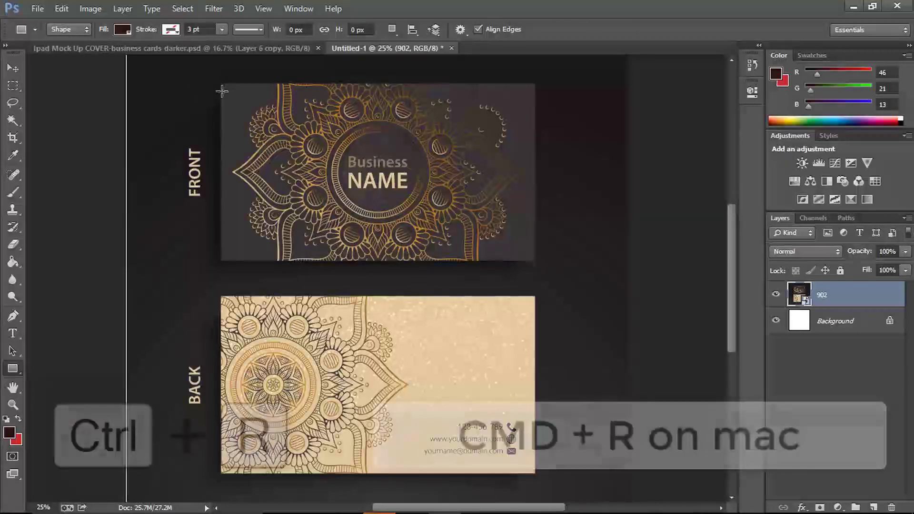
key(ctrl+r)
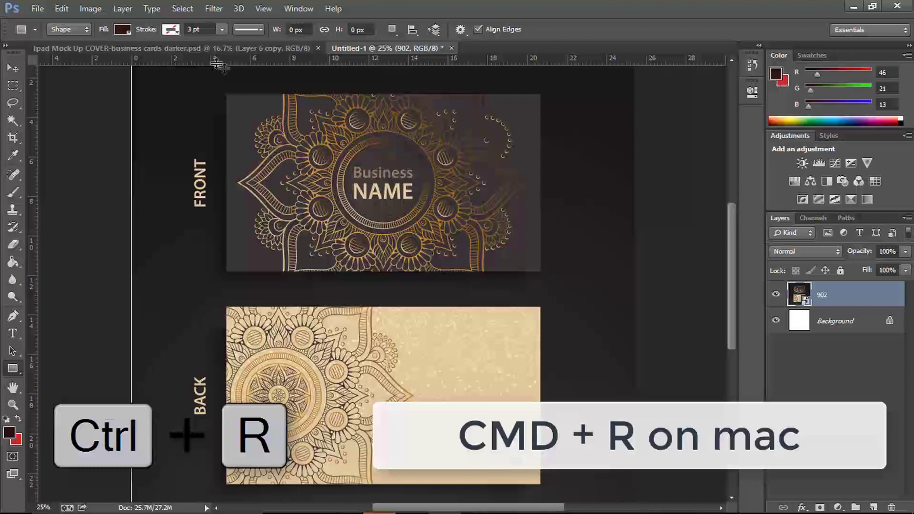
Add guides around the front card's four edges and draw a rectangle between them.
drag(212, 59, 245, 94)
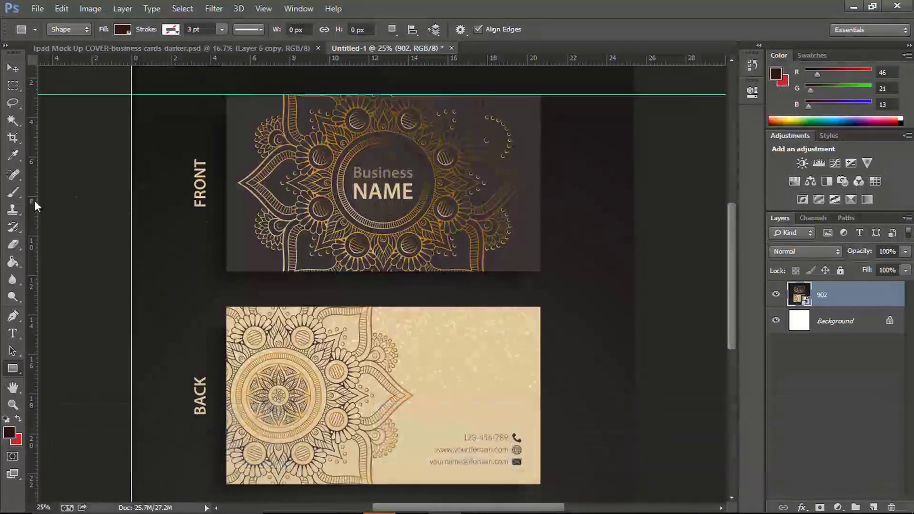
drag(32, 142, 225, 143)
drag(304, 61, 304, 271)
drag(34, 214, 539, 240)
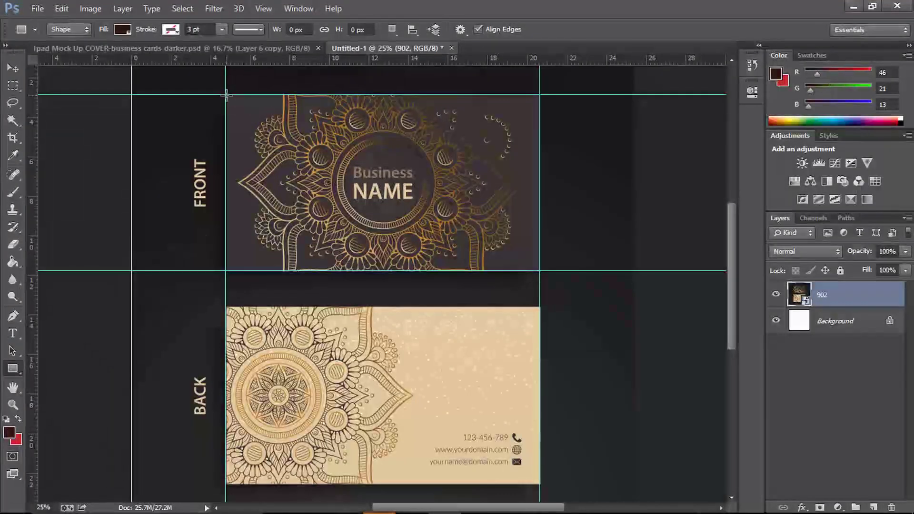
drag(225, 94, 539, 271)
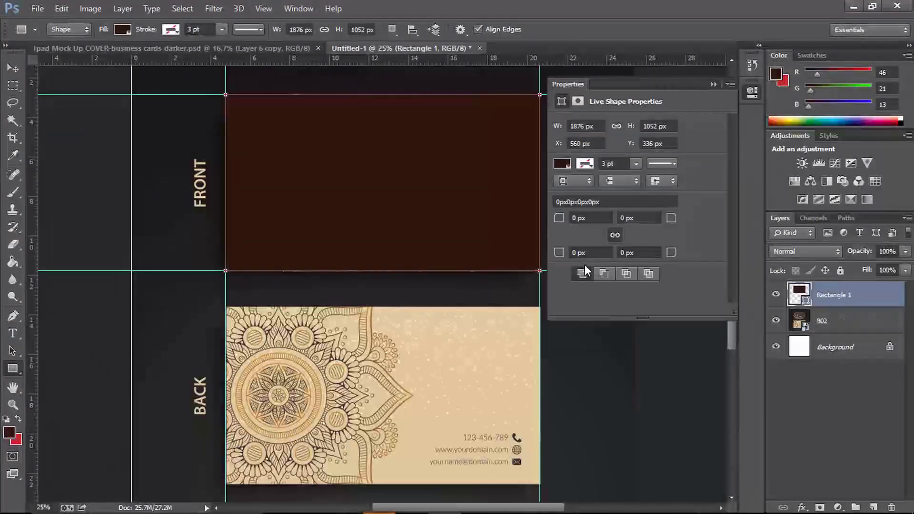
Fill the rectangle with cyan and set all corner radii to 5 px.
click(561, 163)
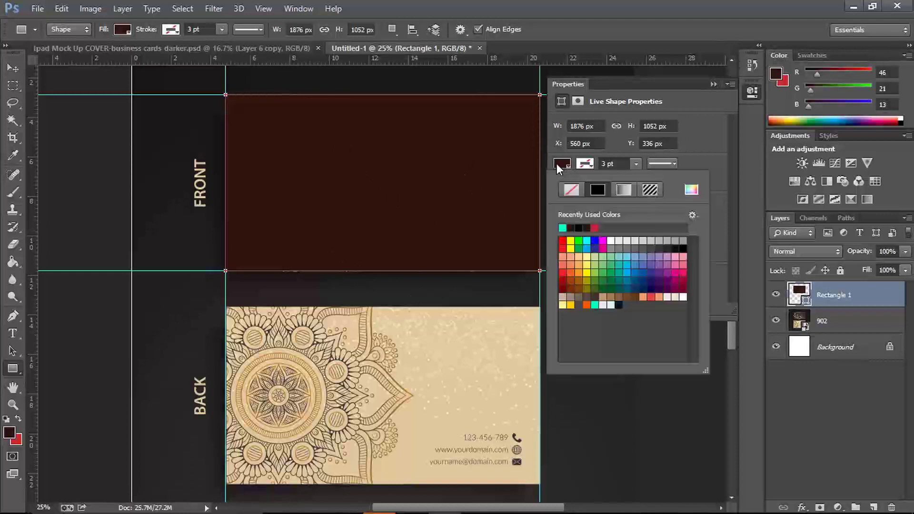
click(562, 228)
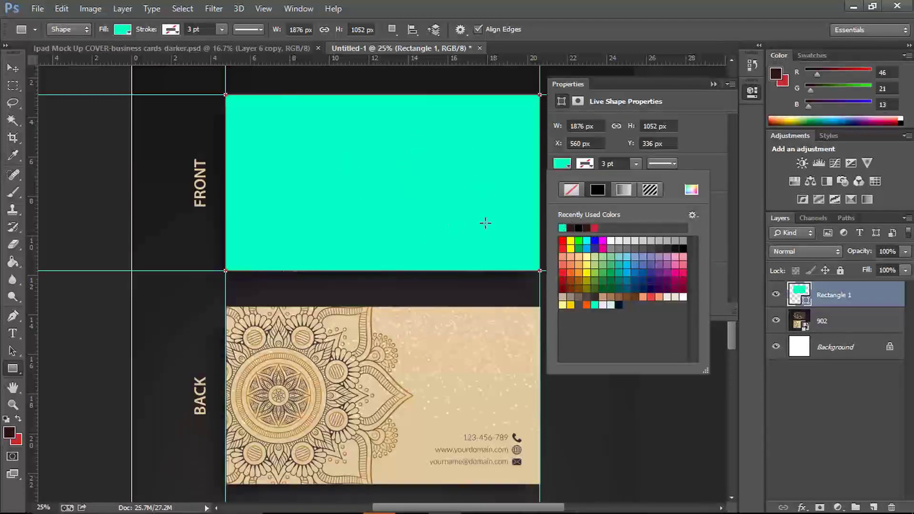
click(693, 138)
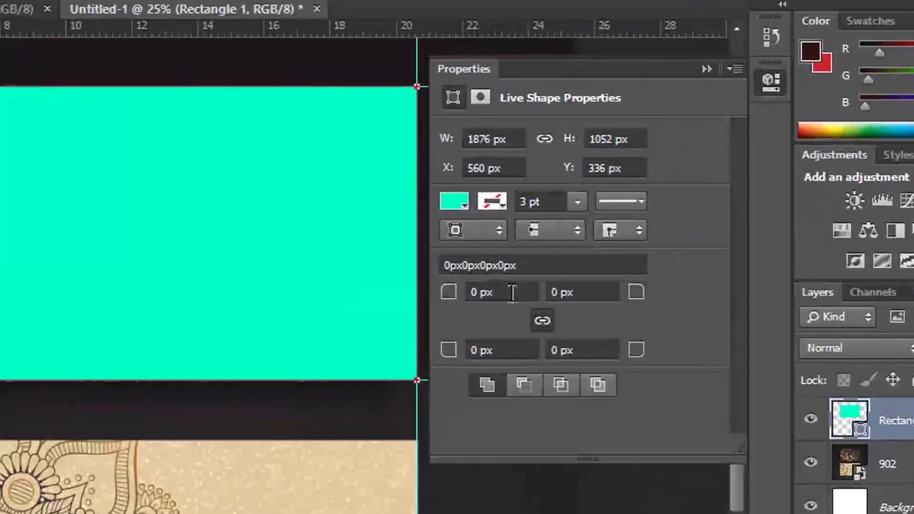
click(590, 218)
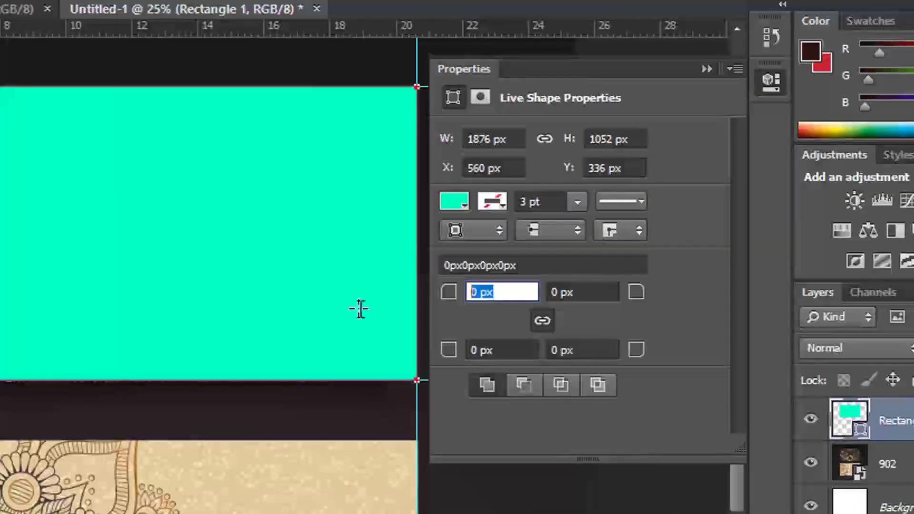
text(5)
click(575, 291)
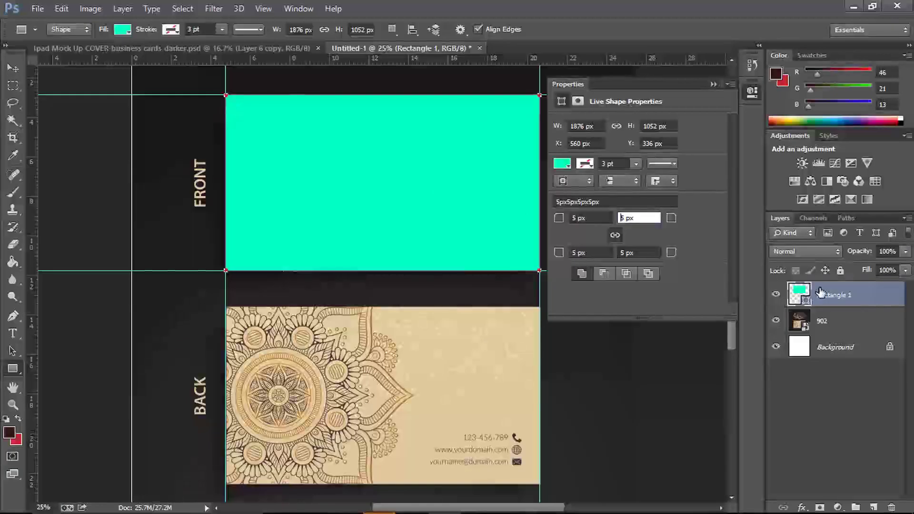
Convert Rectangle 1 into a smart object and open its contents as Rectangle 11.psb.
right_click(855, 302)
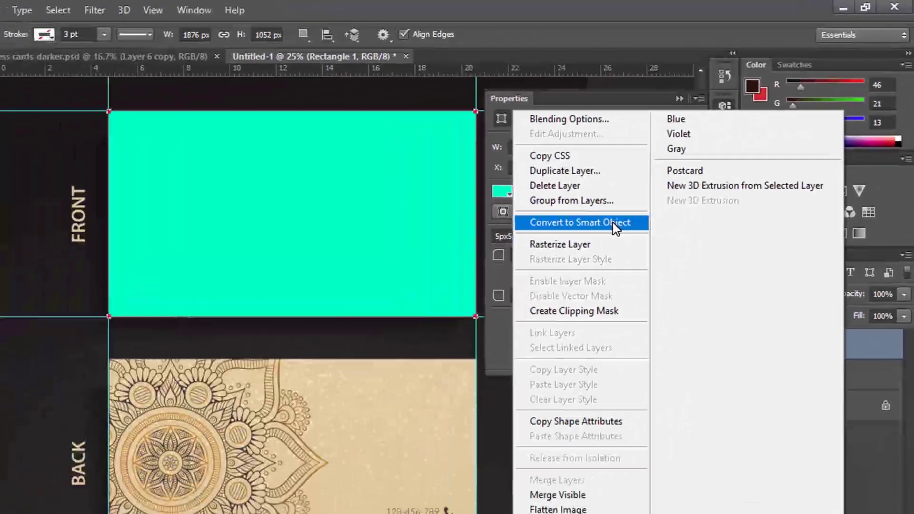
click(515, 310)
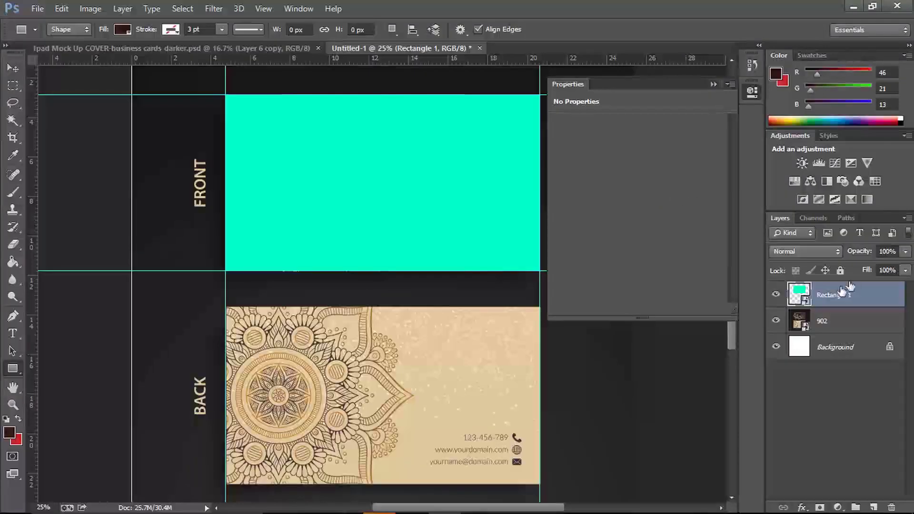
double_click(802, 298)
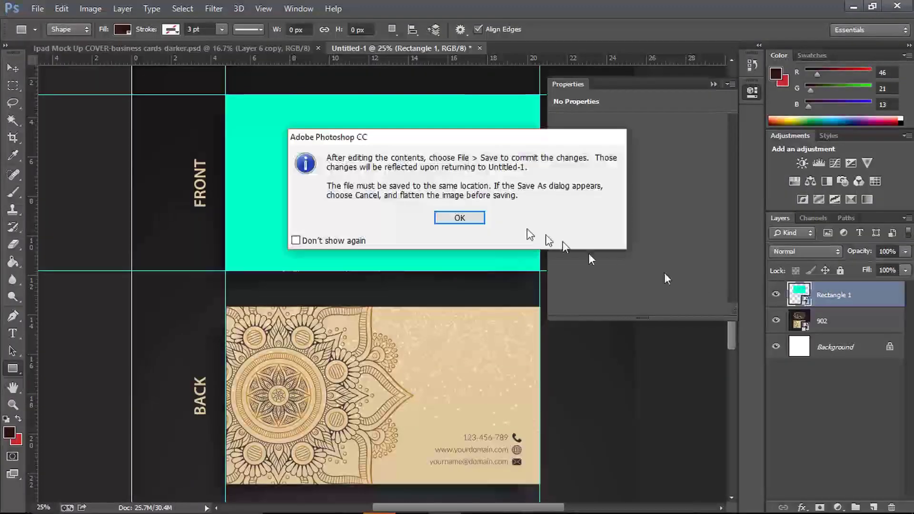
click(461, 219)
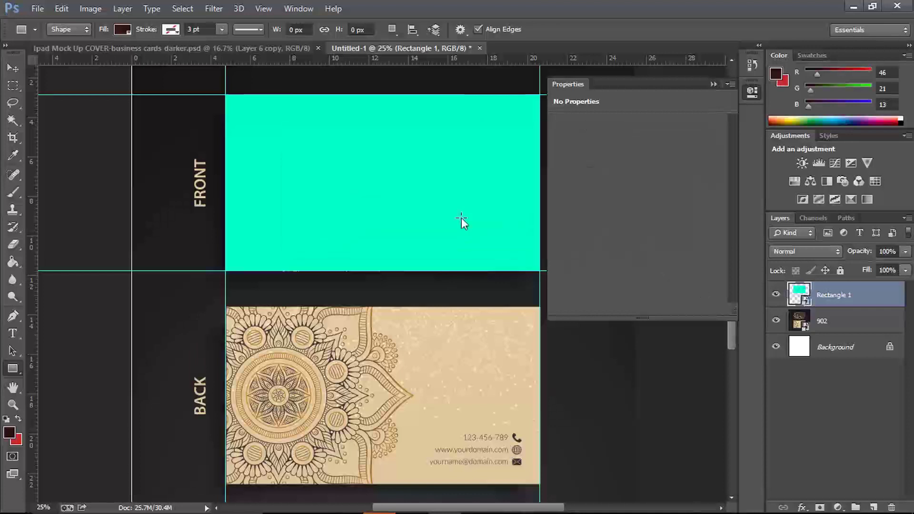
Zoom in on the rectangle's corner, then fit the whole card in the window.
click(713, 83)
key(z)
drag(61, 106, 412, 340)
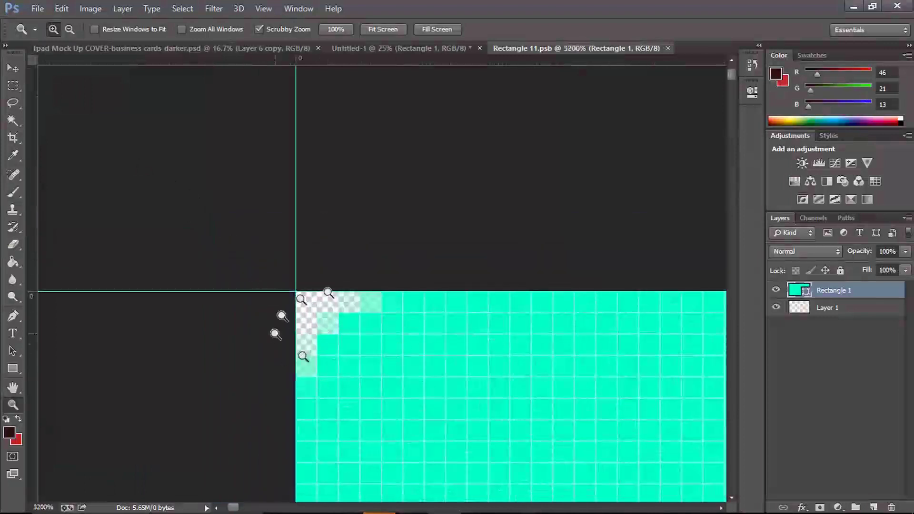
key(ctrl+1)
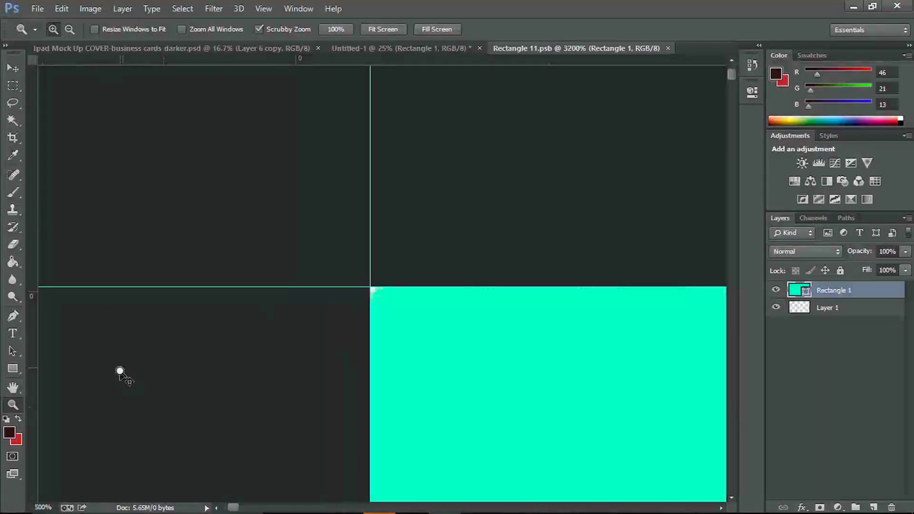
key(ctrl+0)
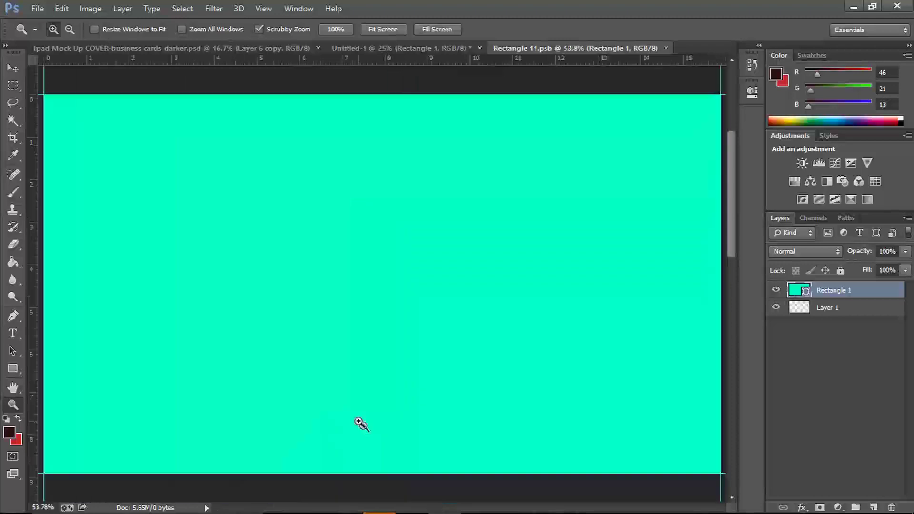
click(37, 9)
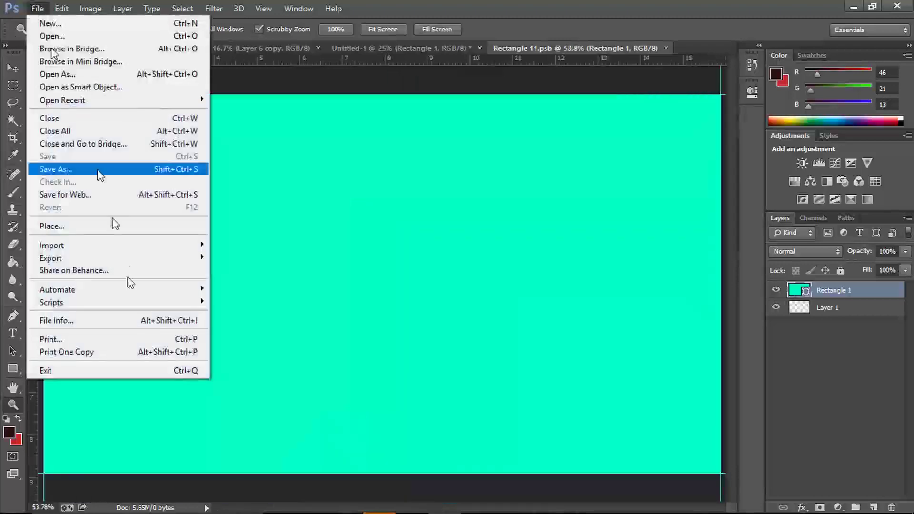
Place the griffin-keller-384 ocean photo over the teal rectangle and save the smart object.
click(41, 230)
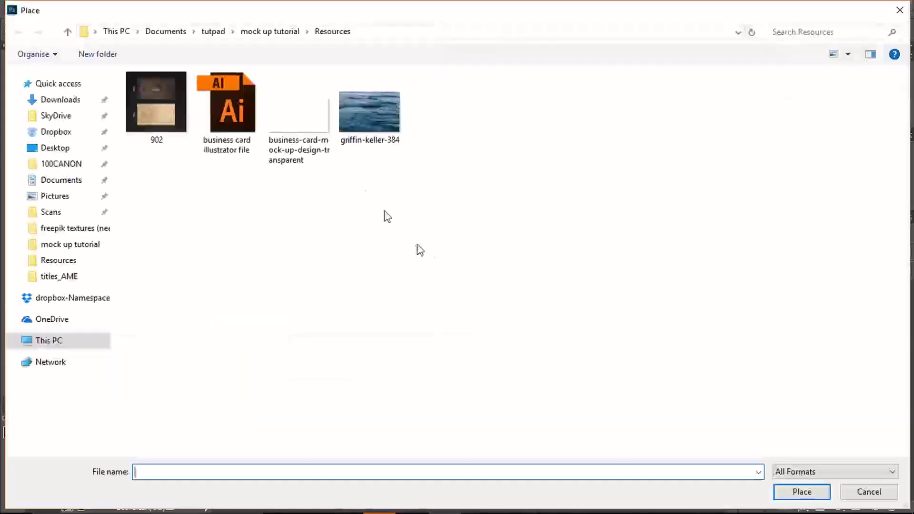
double_click(369, 112)
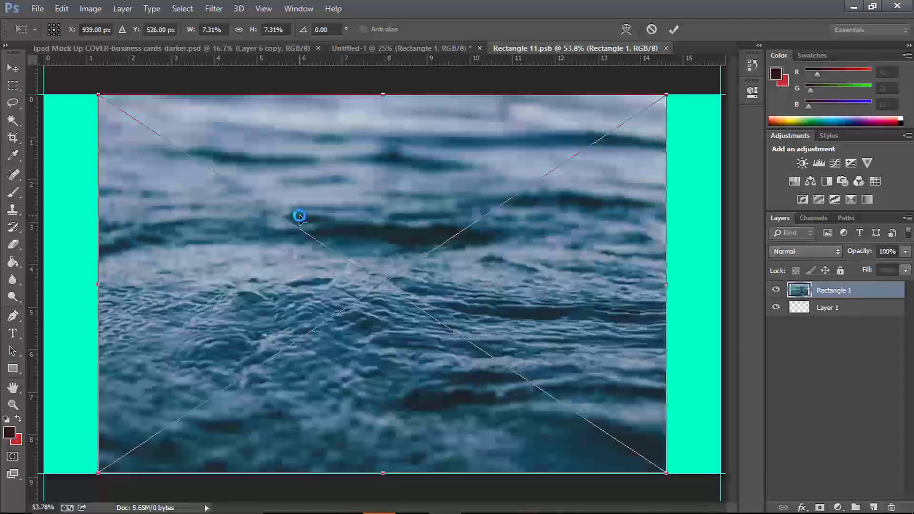
drag(176, 192, 179, 191)
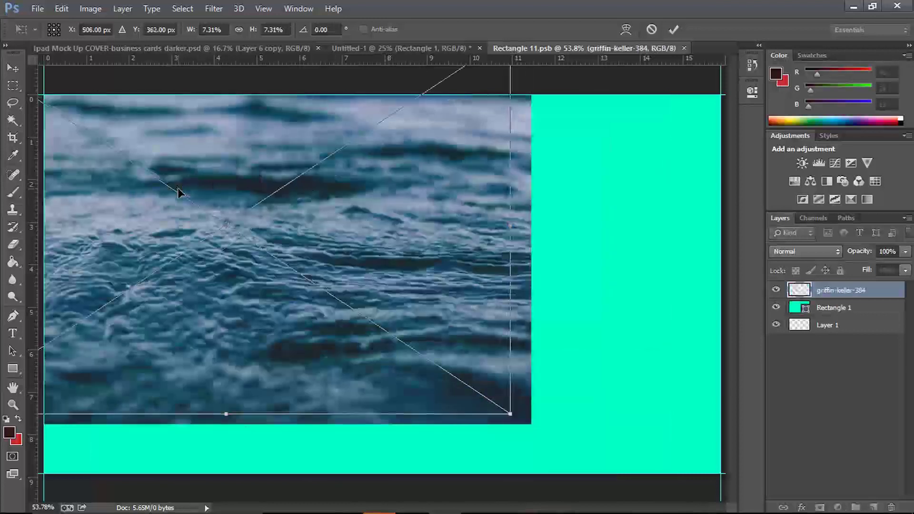
key(Return)
key(z)
click(693, 48)
click(356, 197)
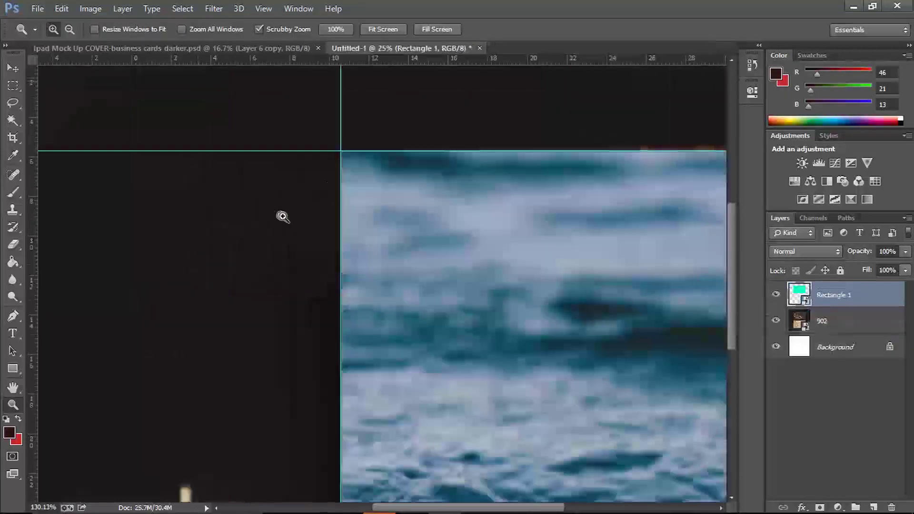
click(464, 266)
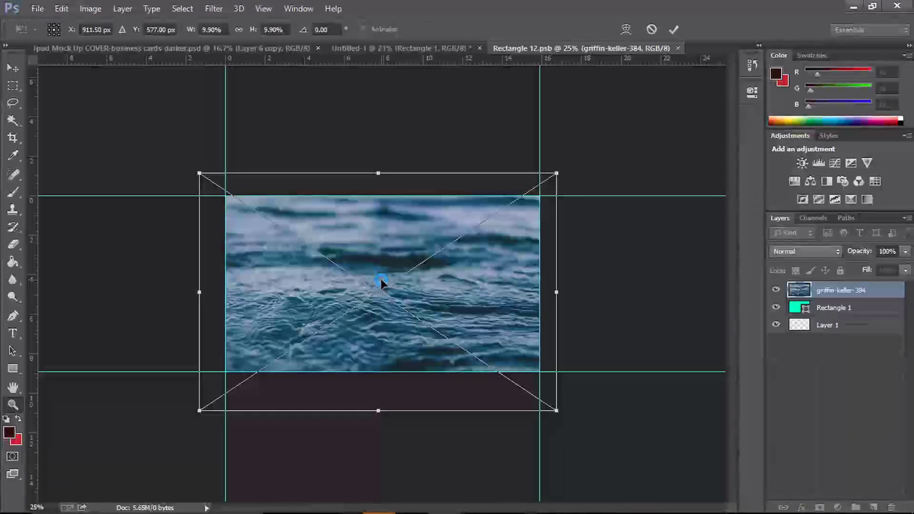
key(Return)
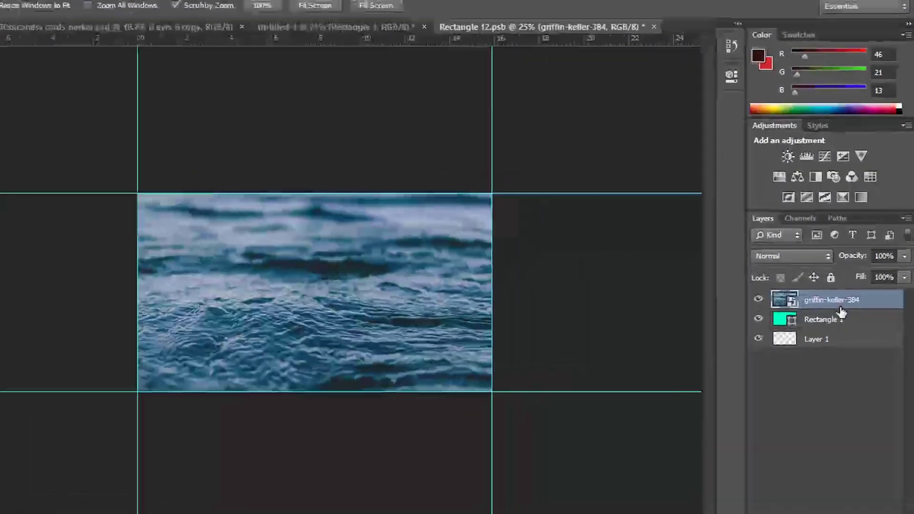
Clip the griffin-keller-384 ocean photo to the rounded rectangle and check the corner rounding.
right_click(809, 291)
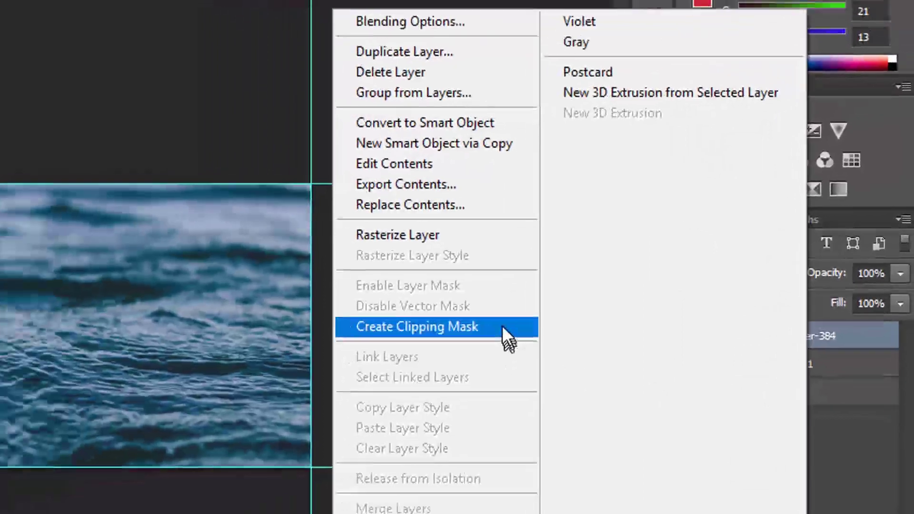
click(472, 339)
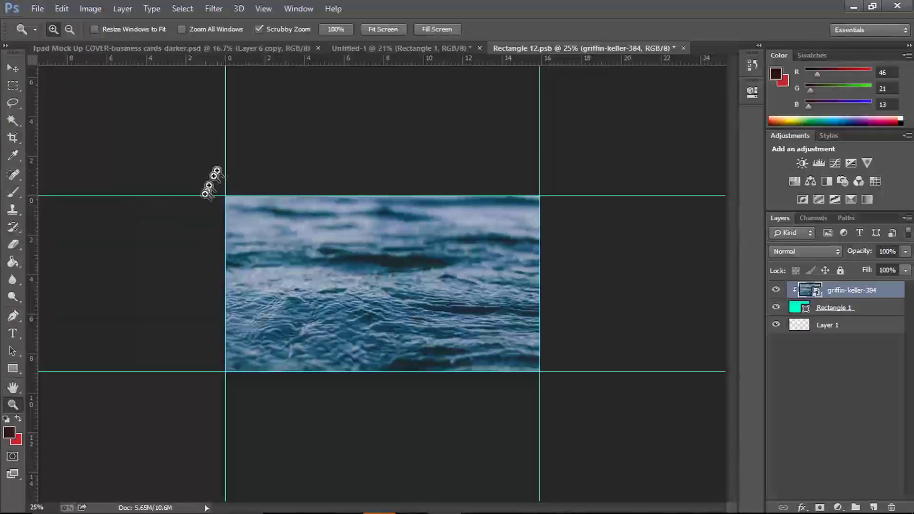
drag(204, 180, 163, 194)
drag(217, 204, 431, 369)
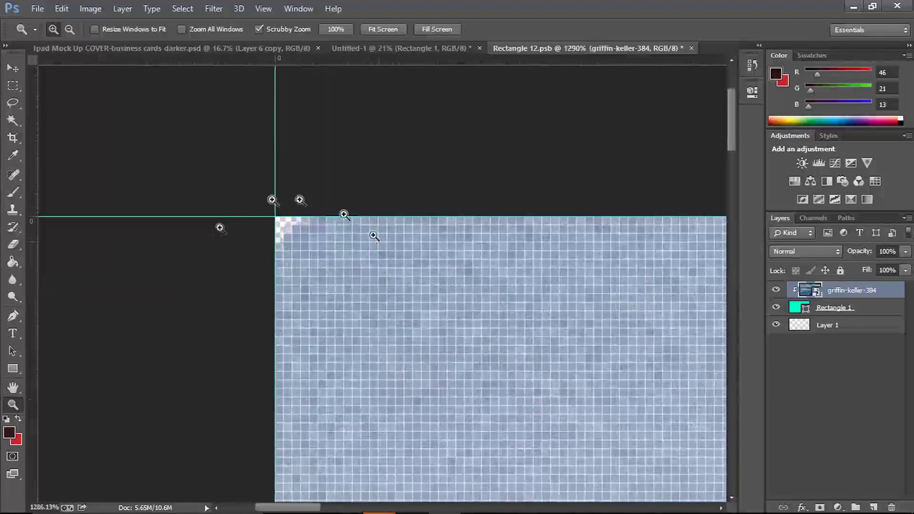
key(ctrl+0)
Place the white EXAMPLE FOR YOUR LESSON logo design on the card and save it into the layout.
click(38, 9)
click(135, 227)
key(Escape)
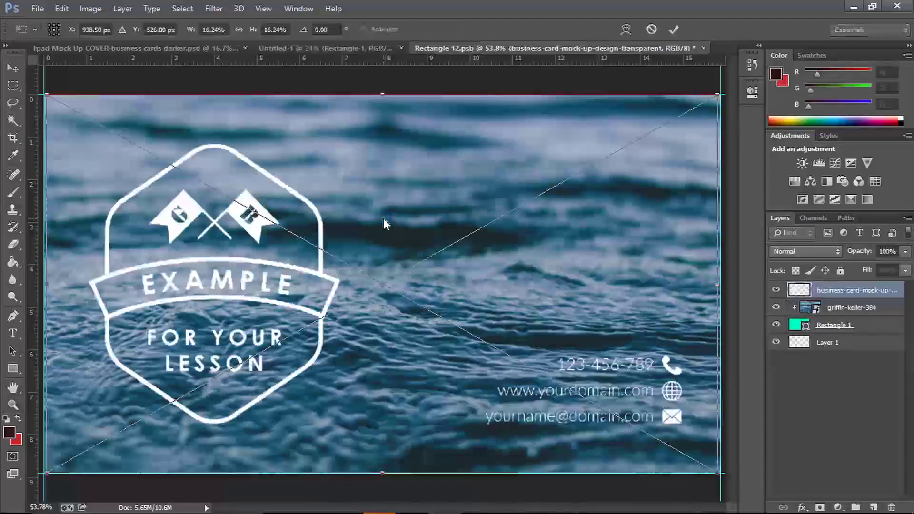
key(z)
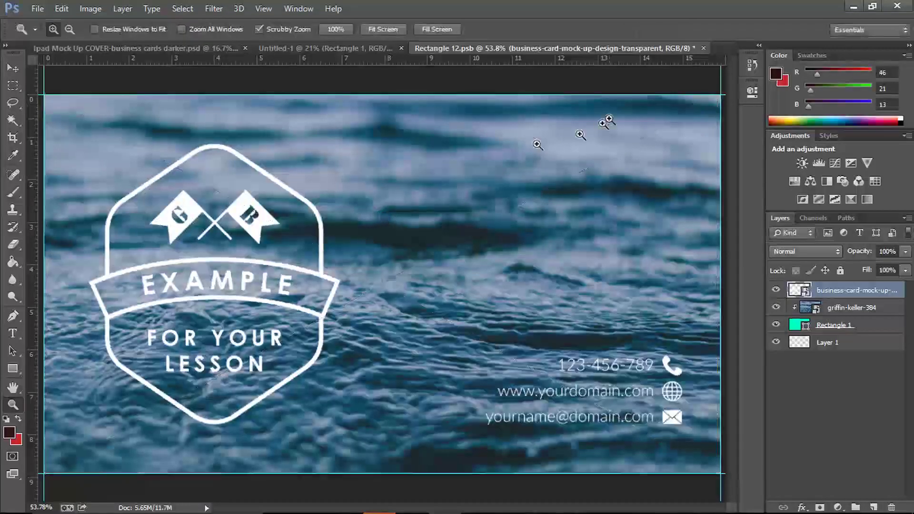
click(703, 49)
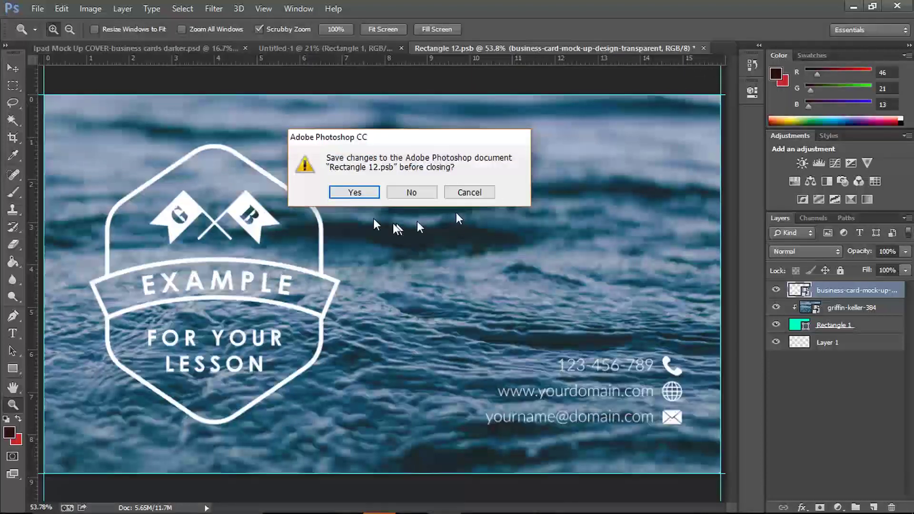
click(352, 192)
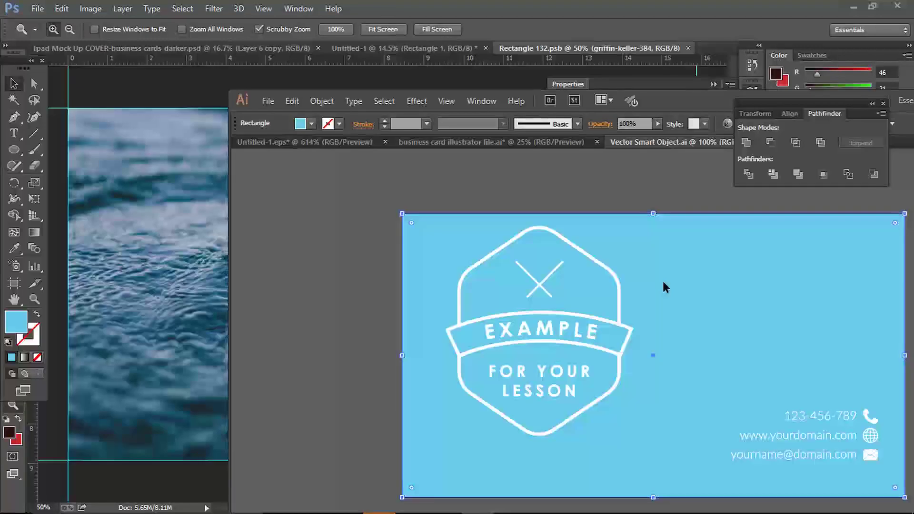
Bring the white Illustrator logo and contact lines, minus the cyan rectangle, into the card and save it.
key(Delete)
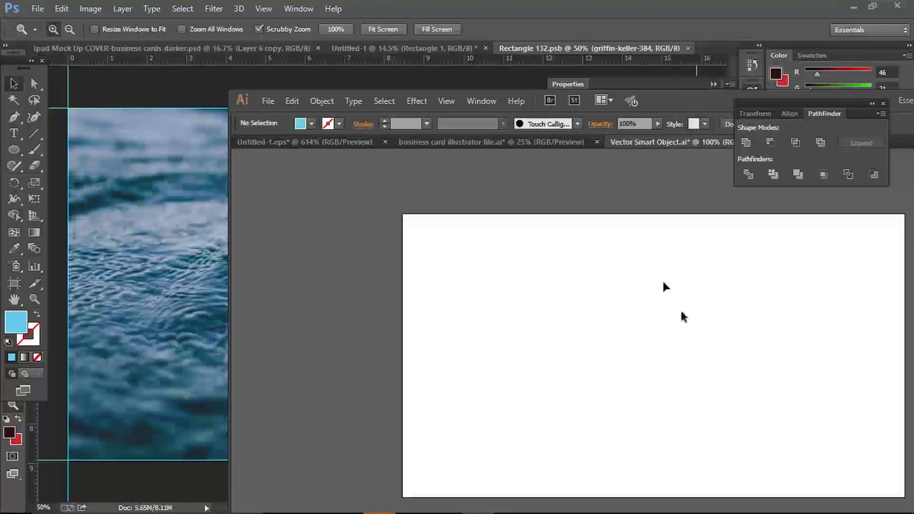
drag(407, 216, 880, 495)
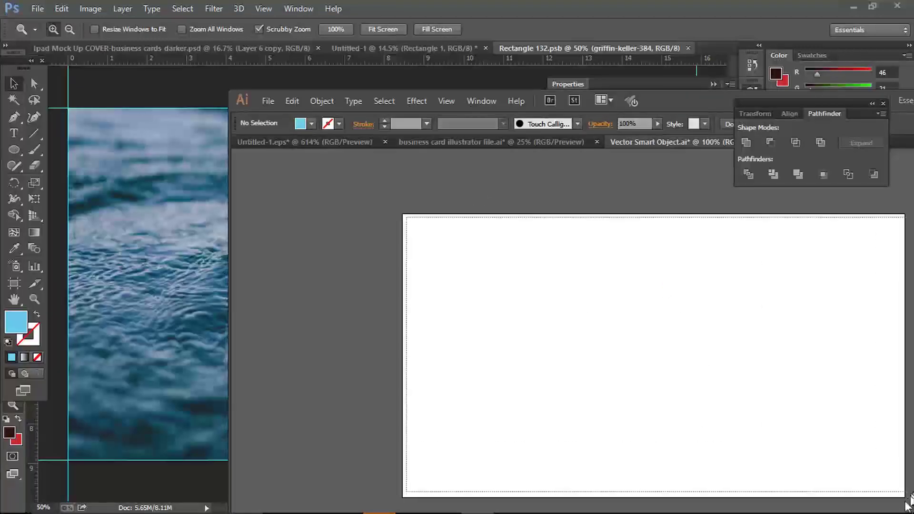
drag(584, 352, 272, 295)
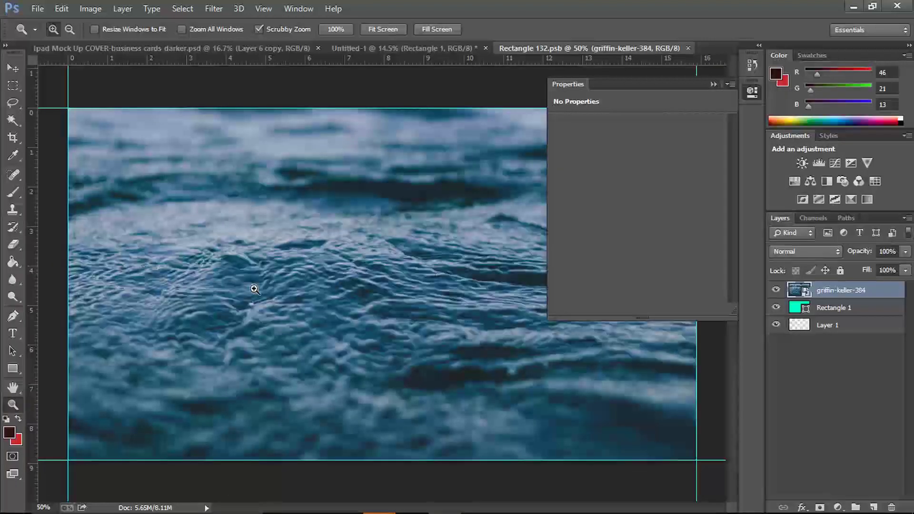
key(ctrl+v)
key(Return)
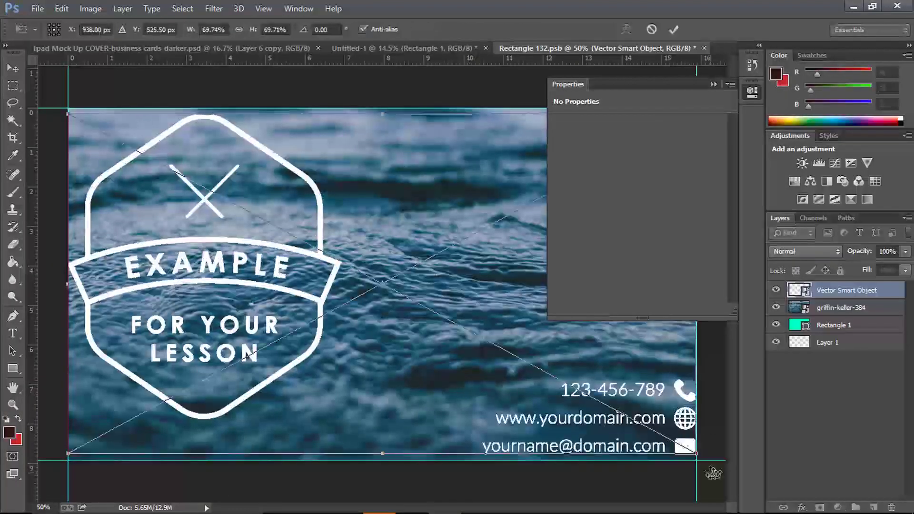
key(ctrl+w)
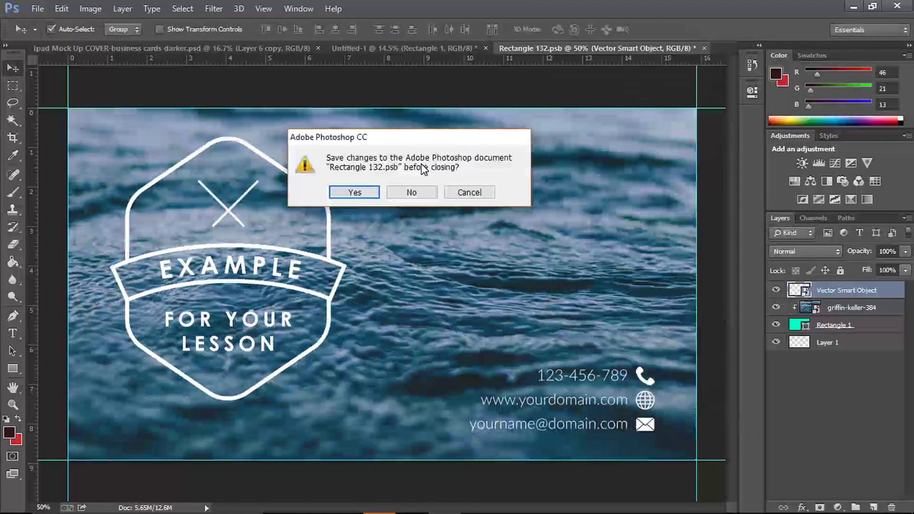
click(355, 192)
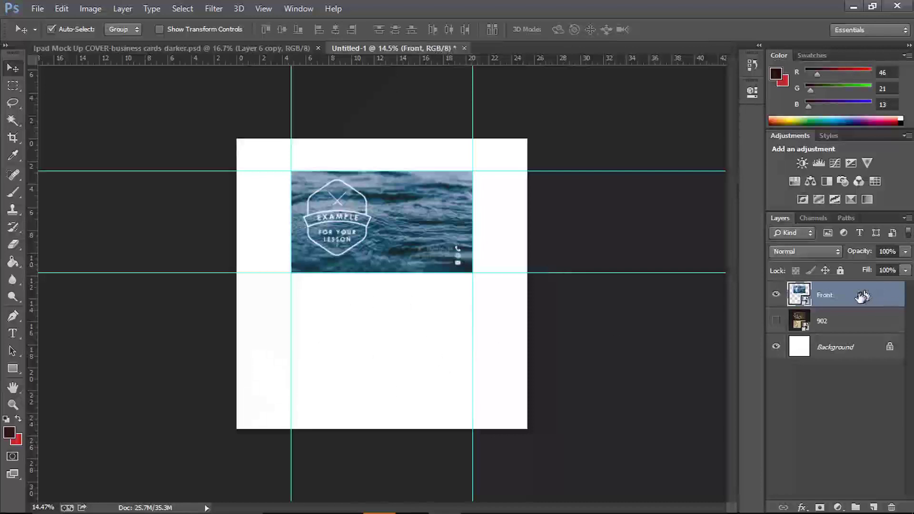
Make an independent smart-object copy of the Front card and move it below the original.
right_click(859, 298)
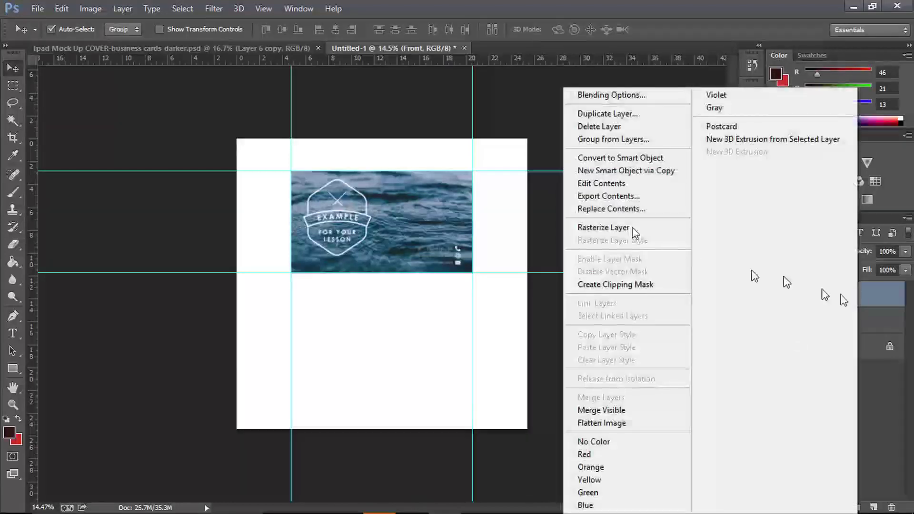
click(624, 173)
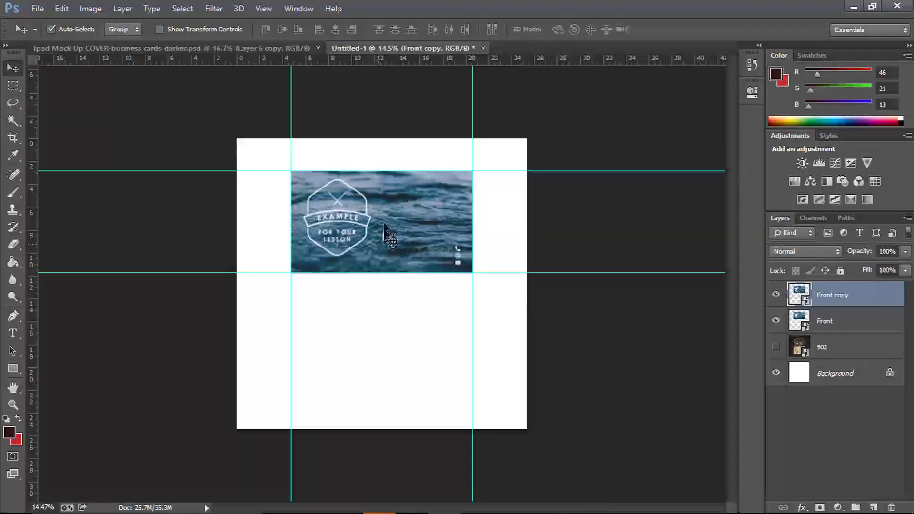
drag(388, 290, 392, 340)
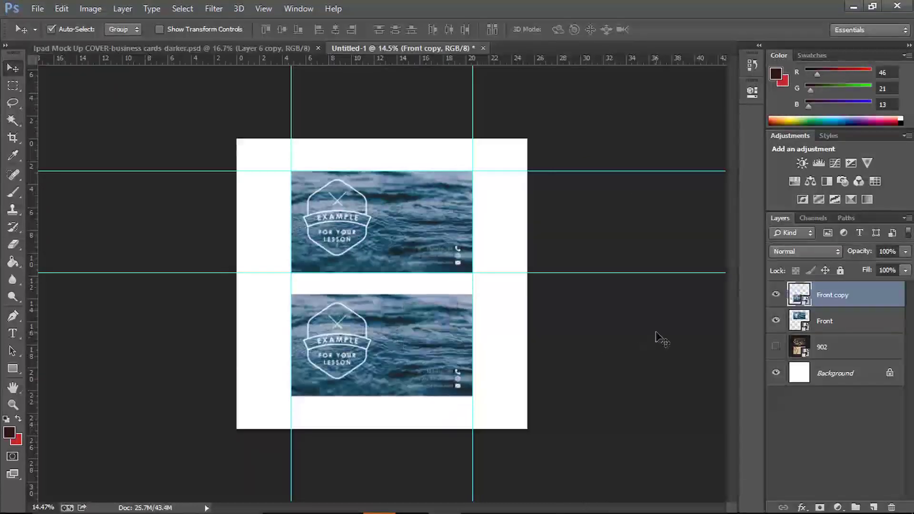
Rename the copy to 'Back' and open its contents as Rectangle 1321.psb.
double_click(854, 296)
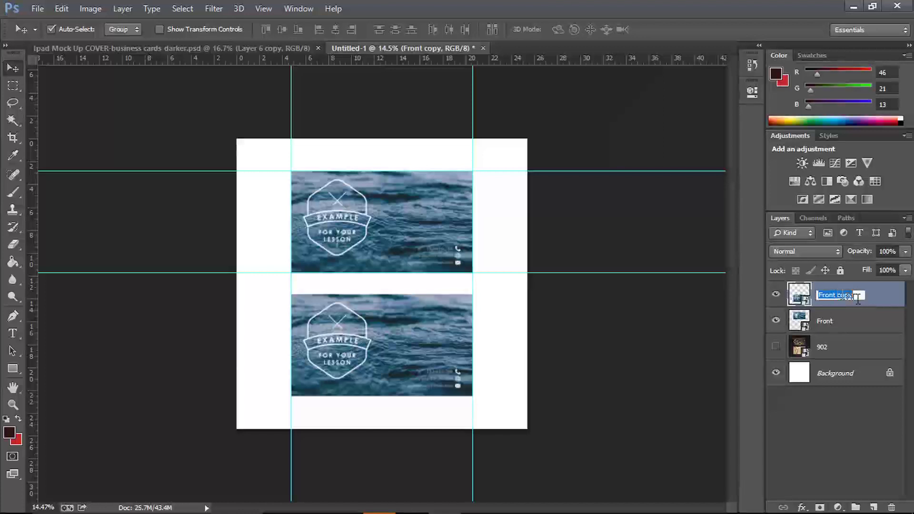
text(Back)
key(Return)
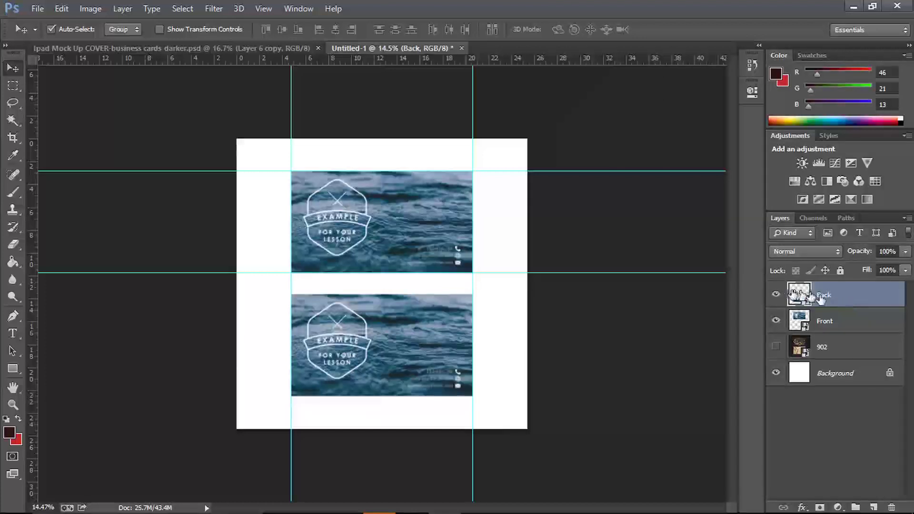
double_click(799, 295)
click(451, 221)
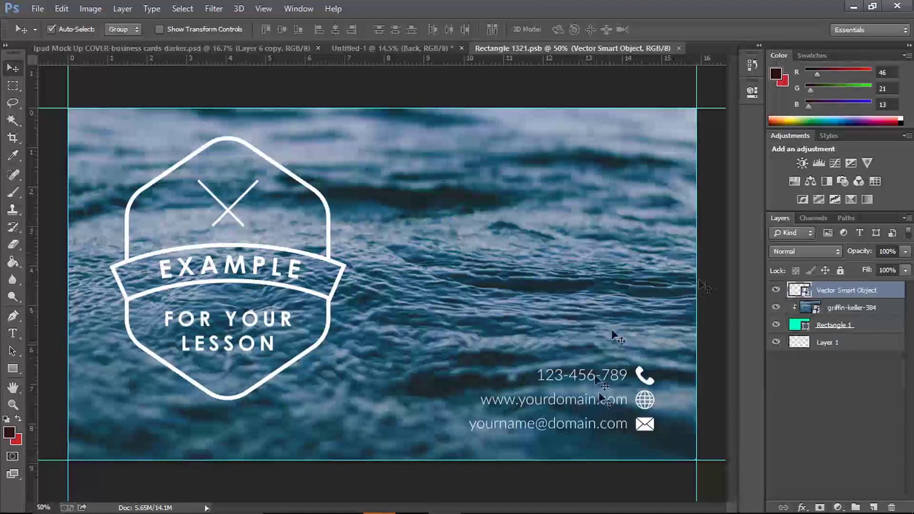
Hide the griffin-keller-384 photo on the Back card to show plain teal, and save it.
click(775, 308)
click(683, 48)
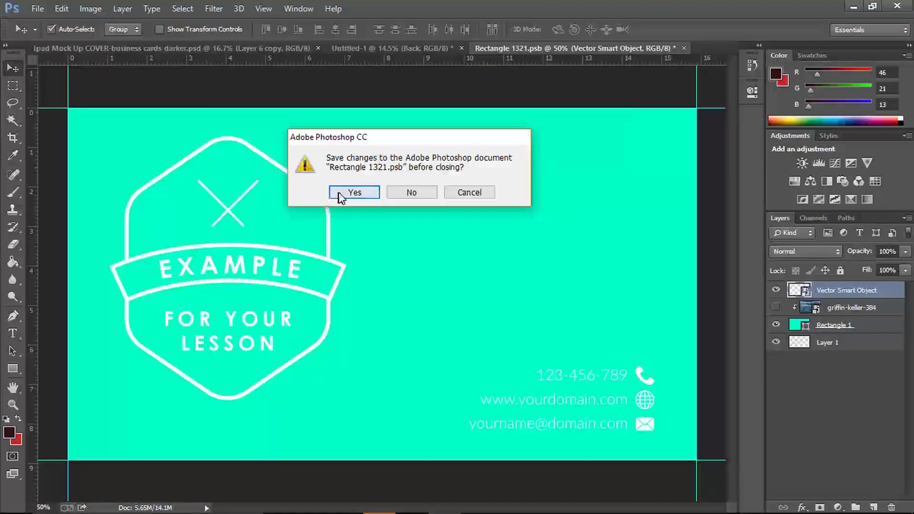
click(352, 194)
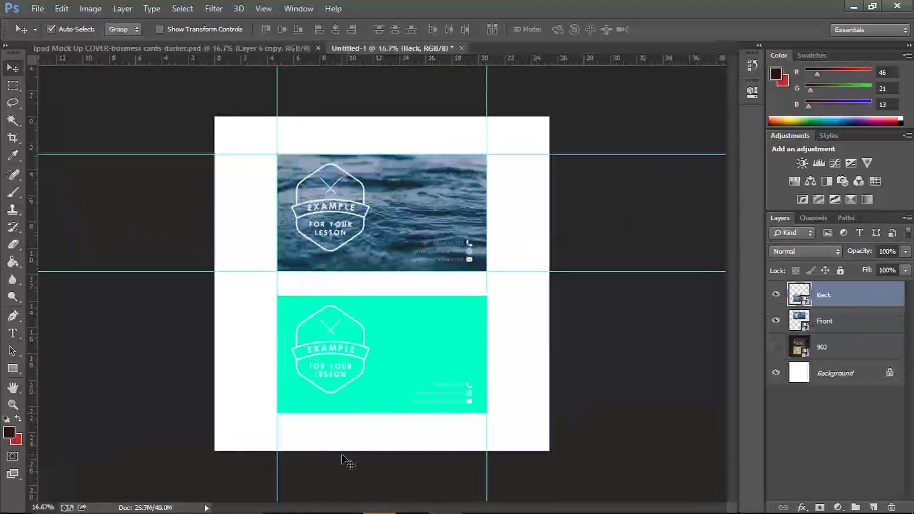